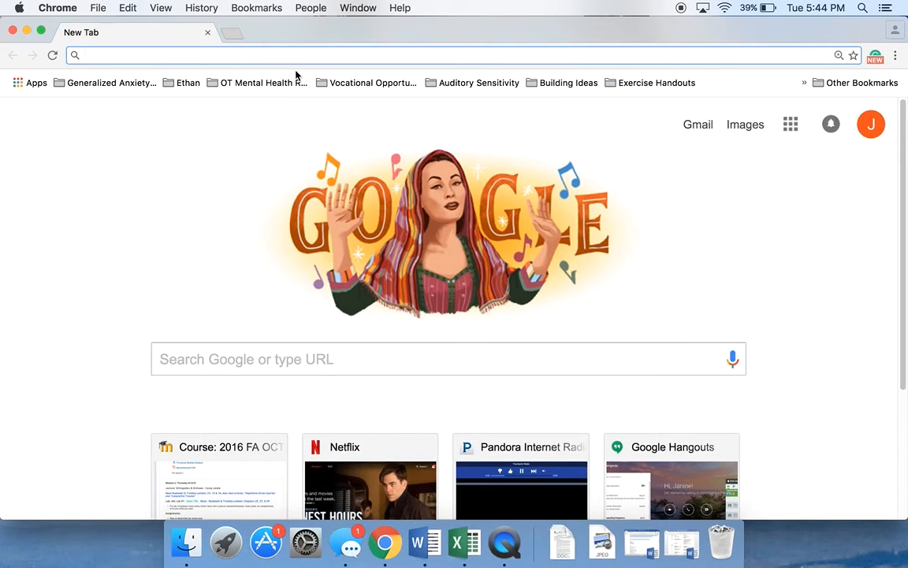
- Go to the PrideNET portal at pridenet.springfieldcollege.edu
type("pr")
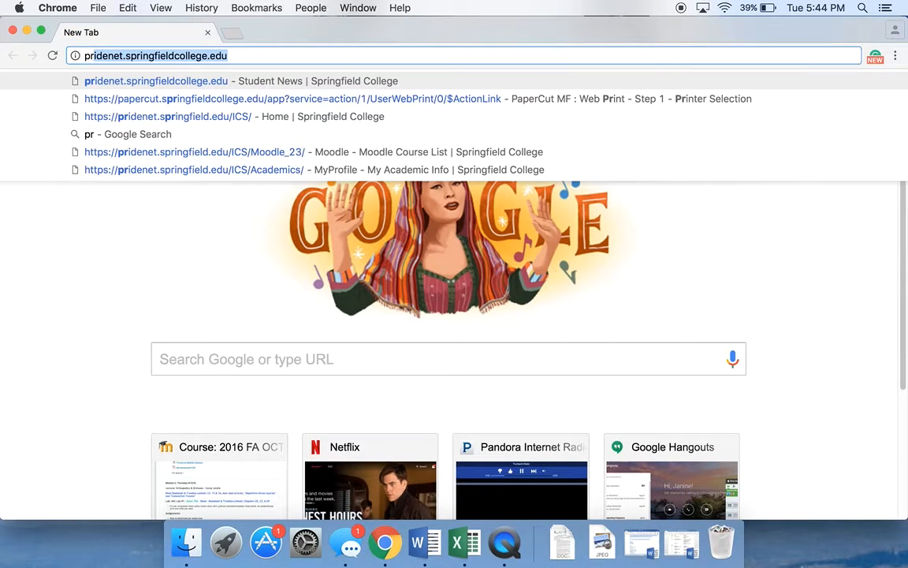
type("ide")
key("Return")
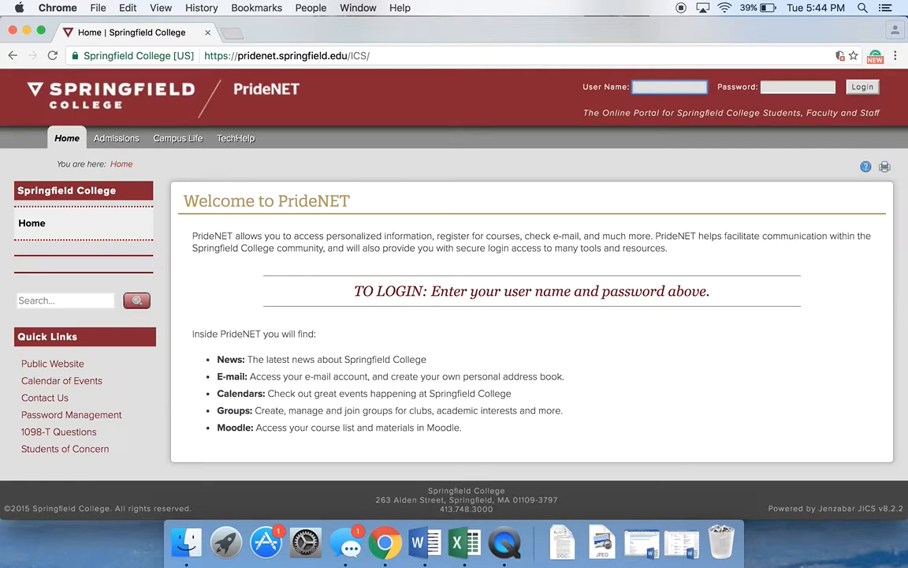
- Log in to PrideNET with the user name and the account password
type("jsavage3")
left_click(774, 87)
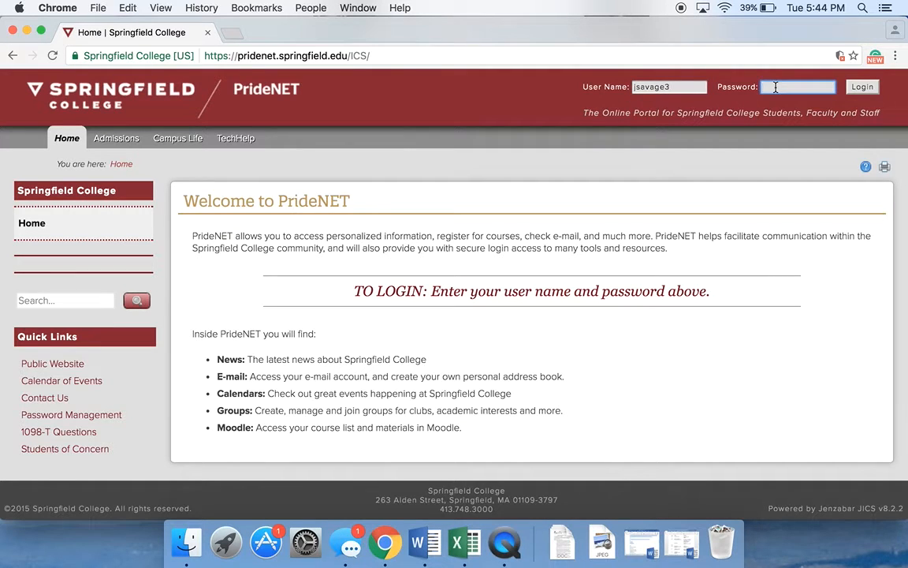
type("•••••••••••")
key("Return")
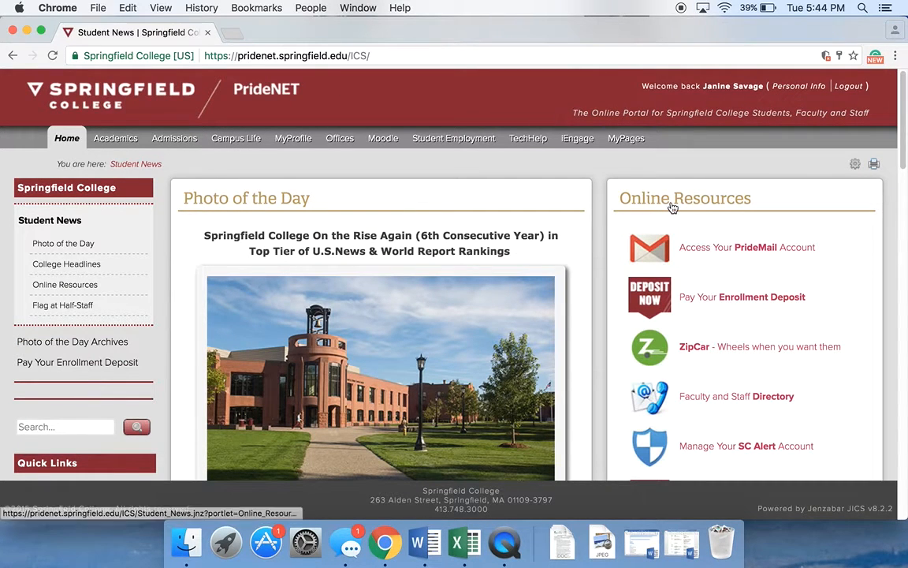
- Open PrideMail and switch to Google Drive through the Google apps launcher
left_click(699, 256)
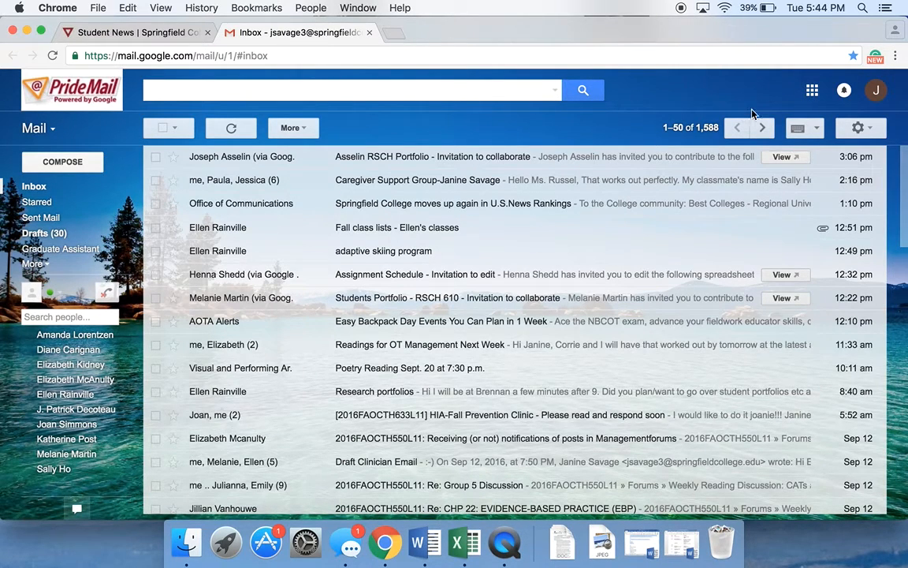
left_click(812, 92)
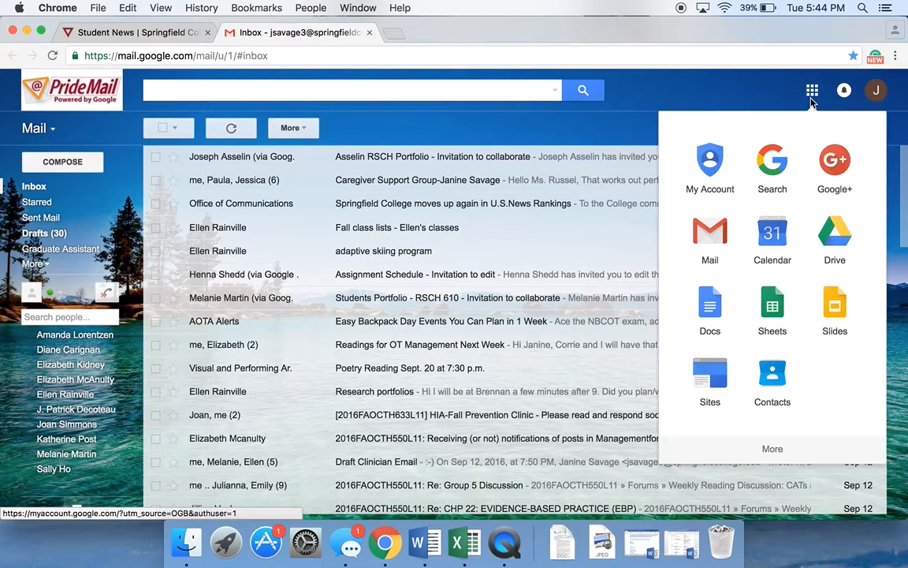
left_click(837, 252)
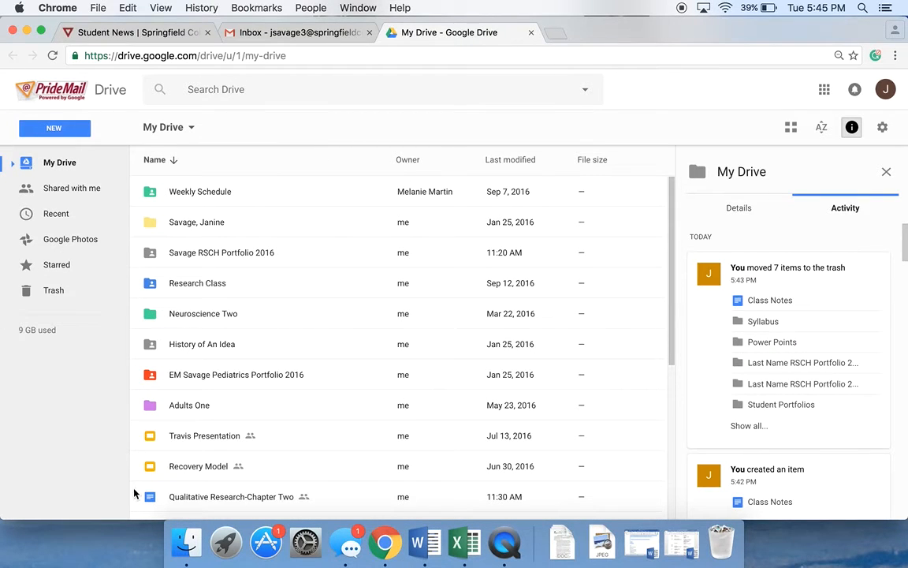
- Create a new folder named Last Name RSCH Portfolio 2016 in My Drive
scroll(171, 412, "down", 5)
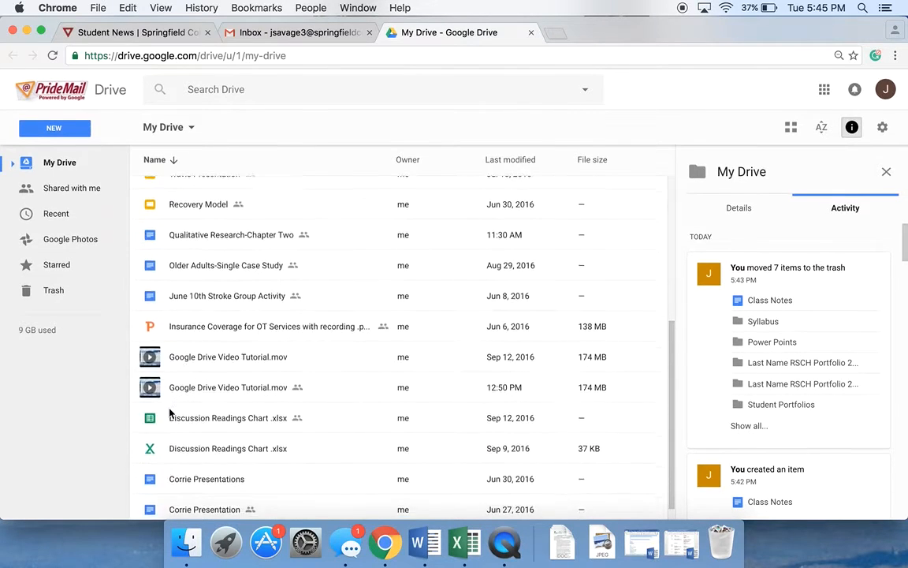
scroll(170, 412, "up", 5)
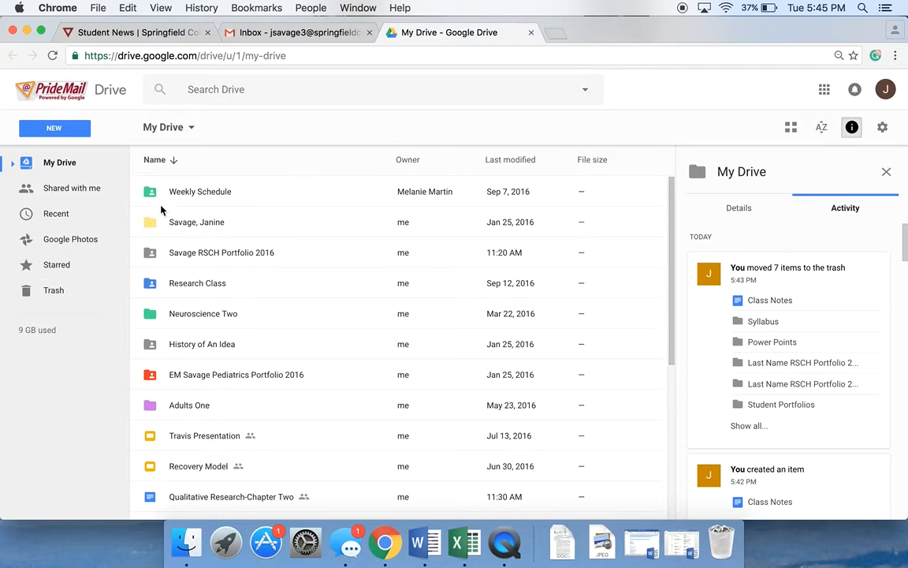
left_click(80, 132)
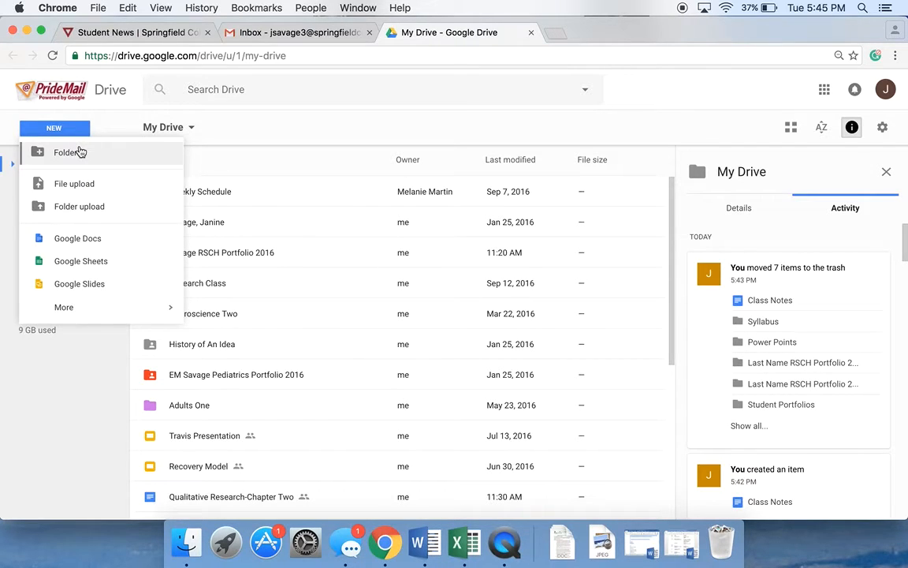
left_click(69, 152)
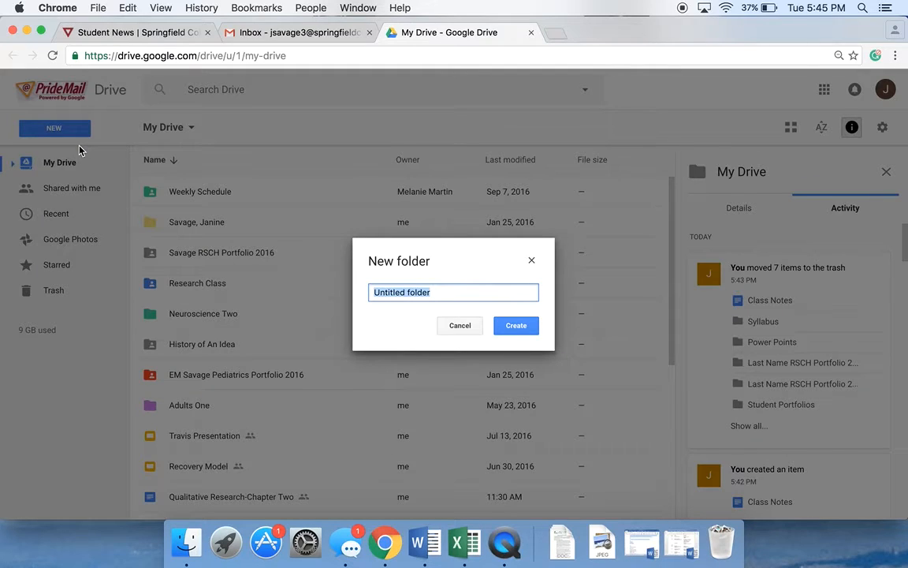
key("BackSpace")
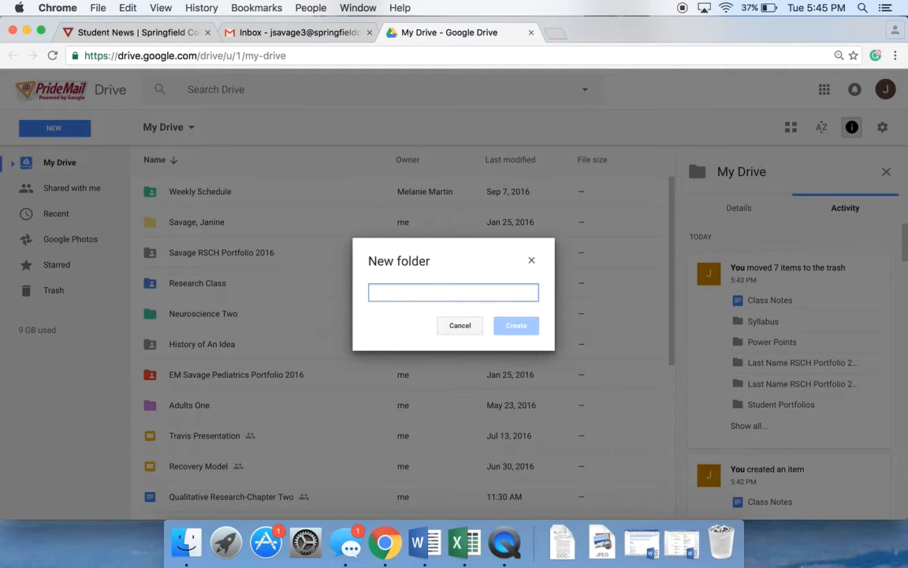
type("La")
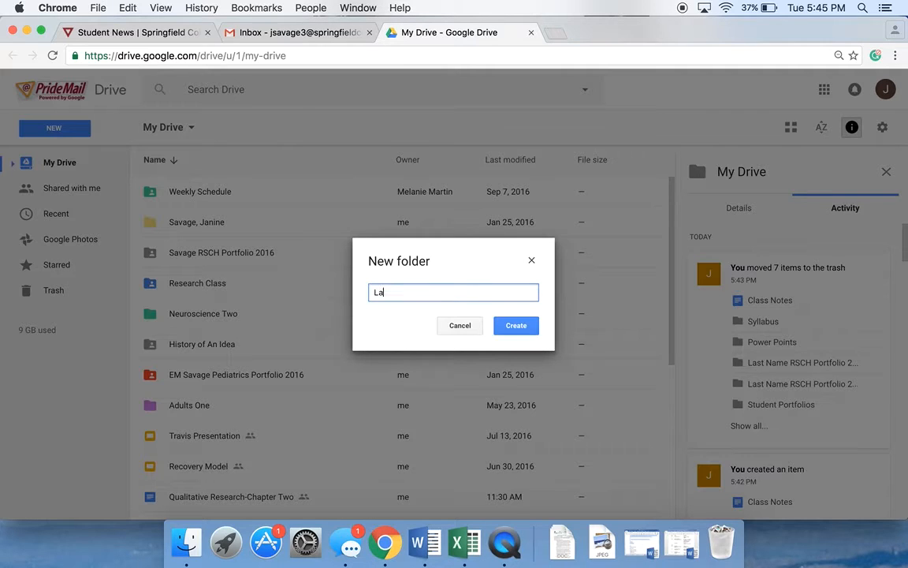
type("st Name RSCH Portfolio ")
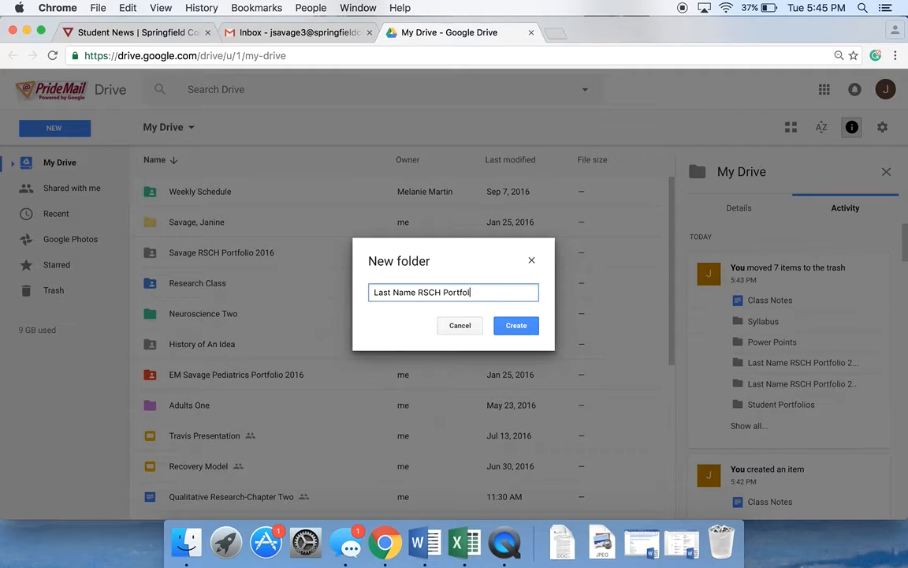
type("2016")
left_click(522, 324)
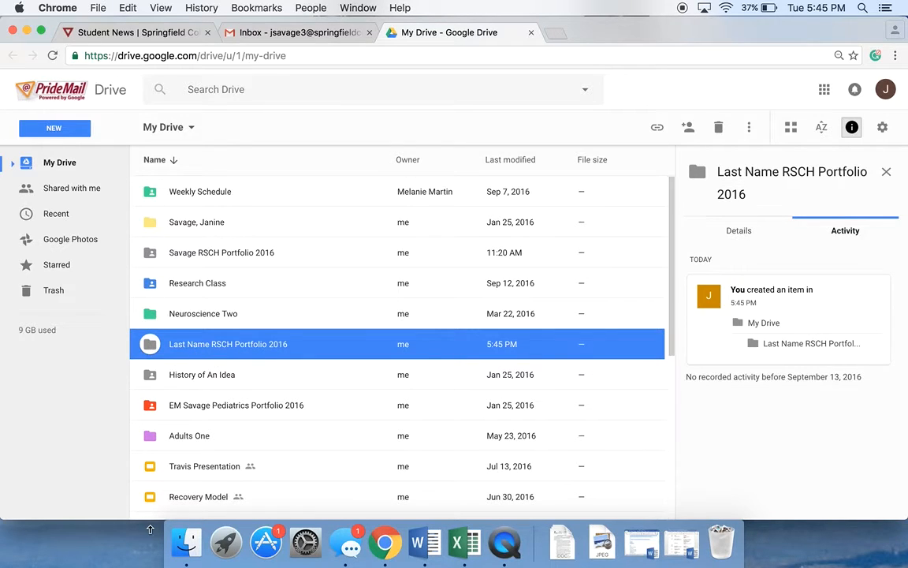
- Open sharing for the new folder and add two colleagues from the name suggestions
right_click(153, 345)
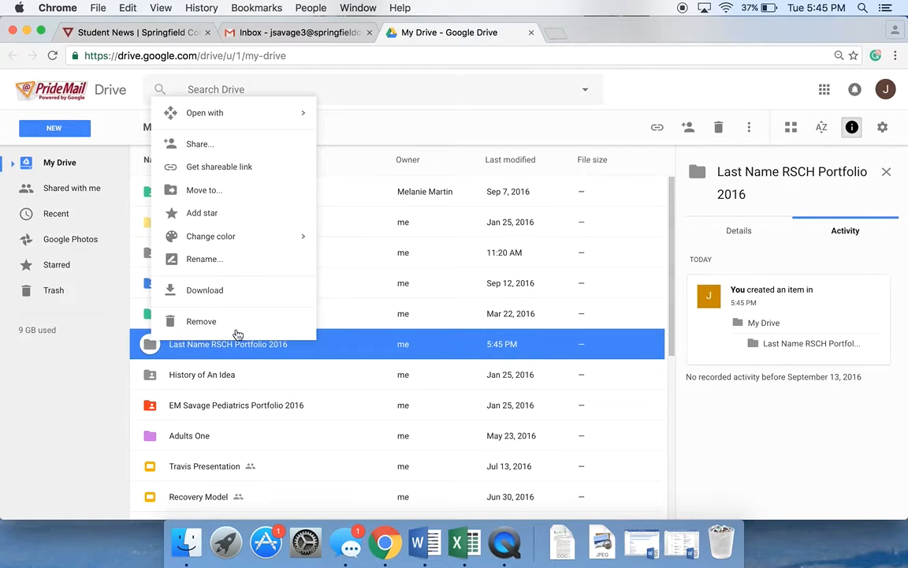
left_click(199, 145)
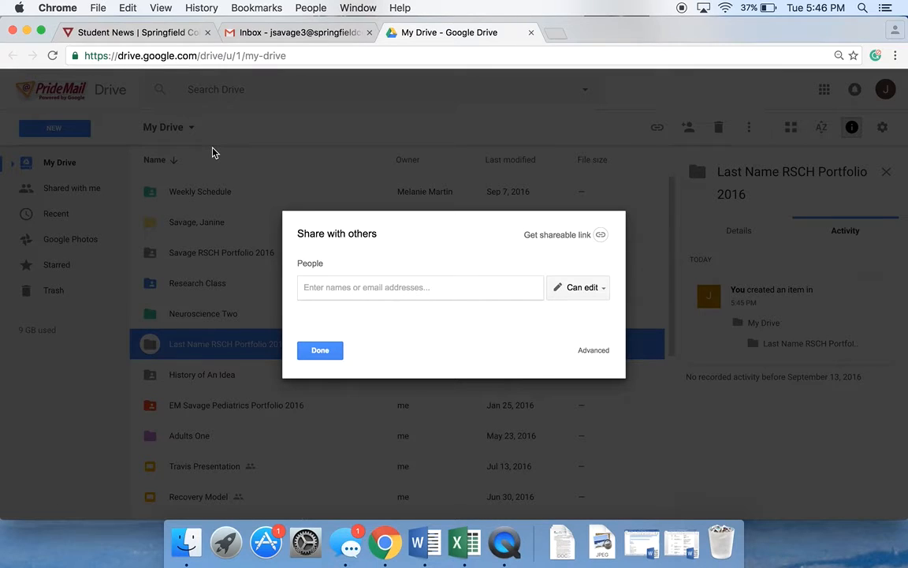
type("e")
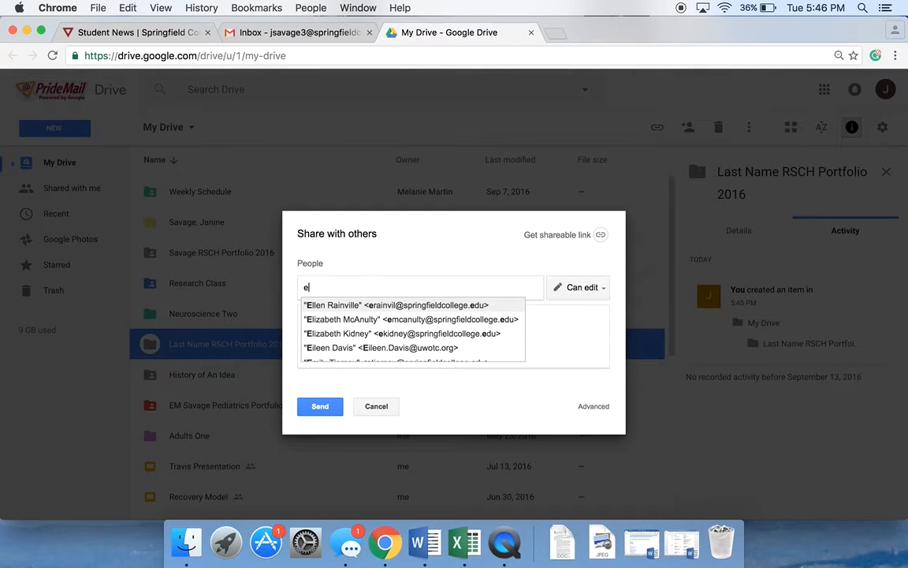
type("lle")
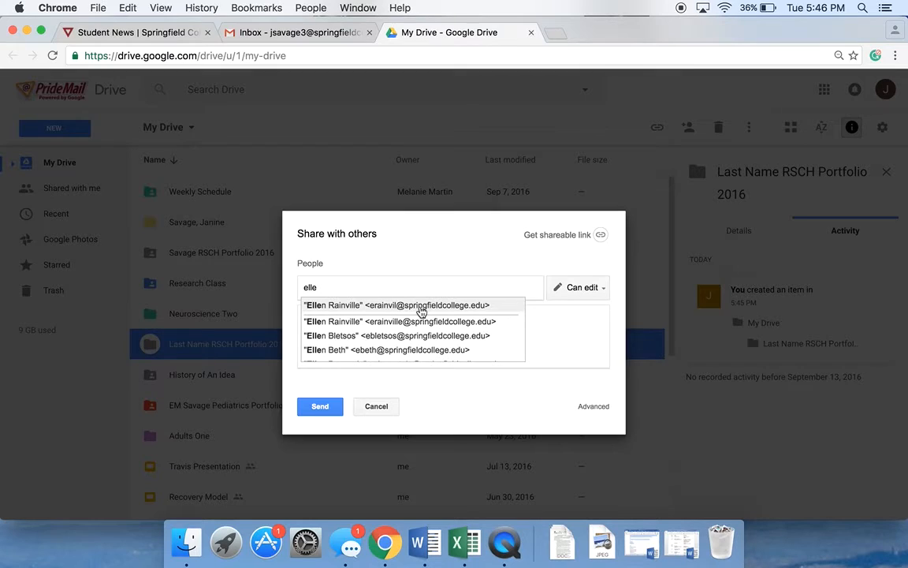
left_click(369, 308)
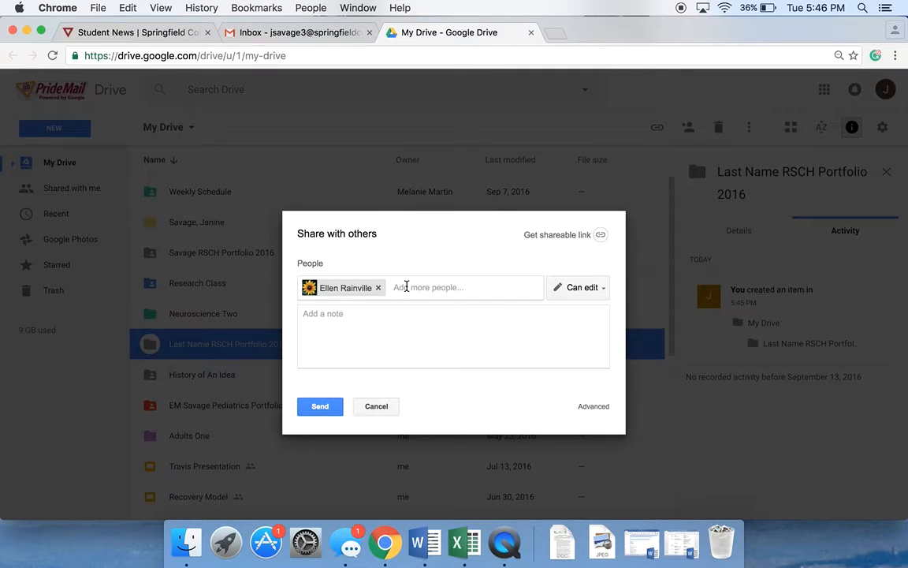
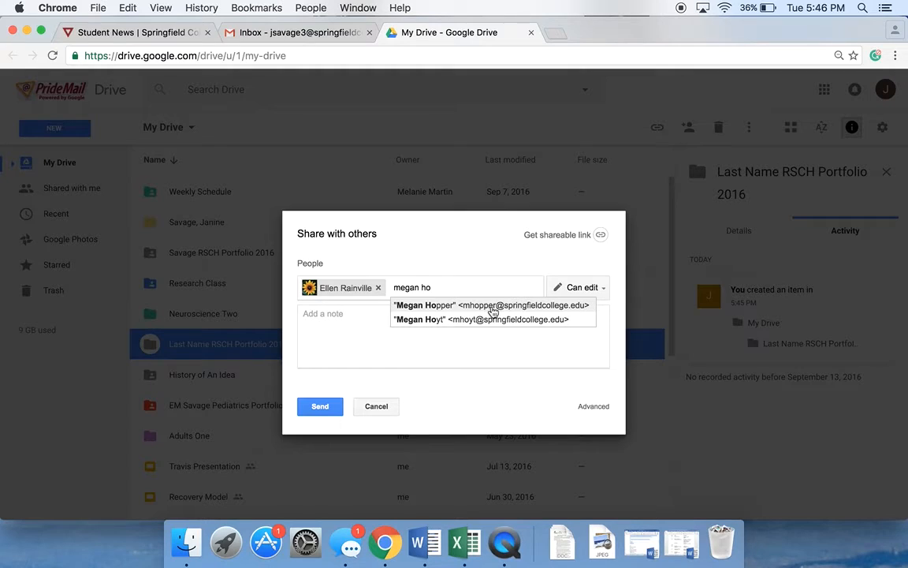
left_click(501, 306)
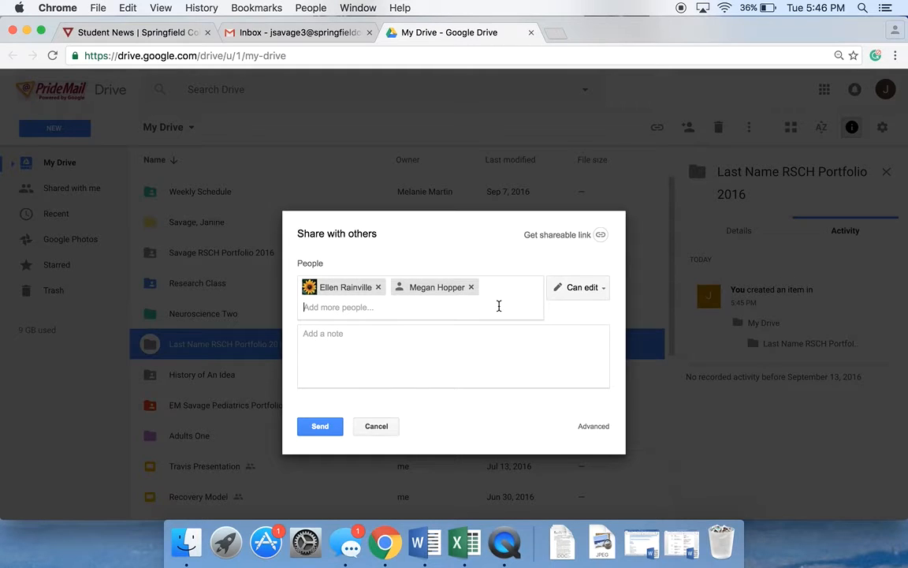
- Add your own college account and one more colleague to the folder's share list
type("Janine")
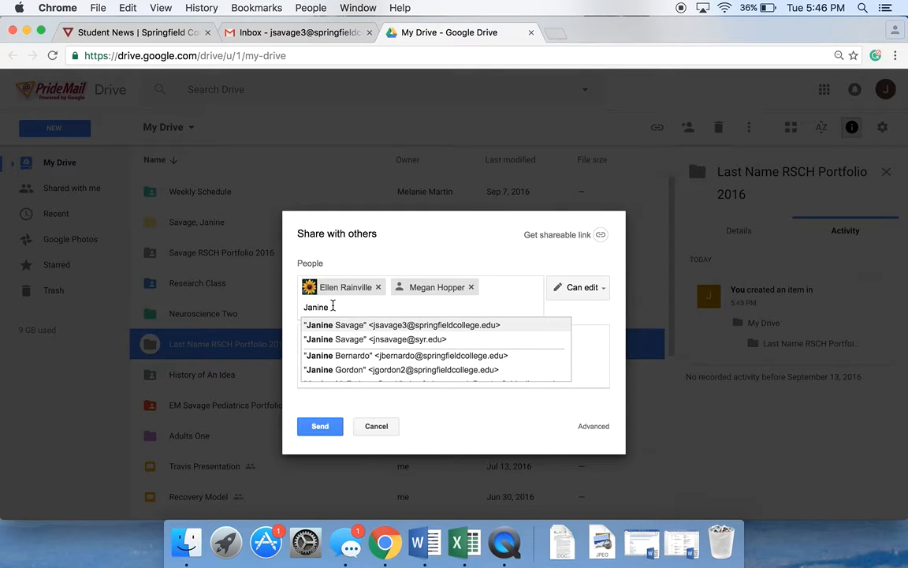
key("BackSpace")
key("BackSpace")
key("BackSpace")
key("BackSpace")
key("BackSpace")
key("BackSpace")
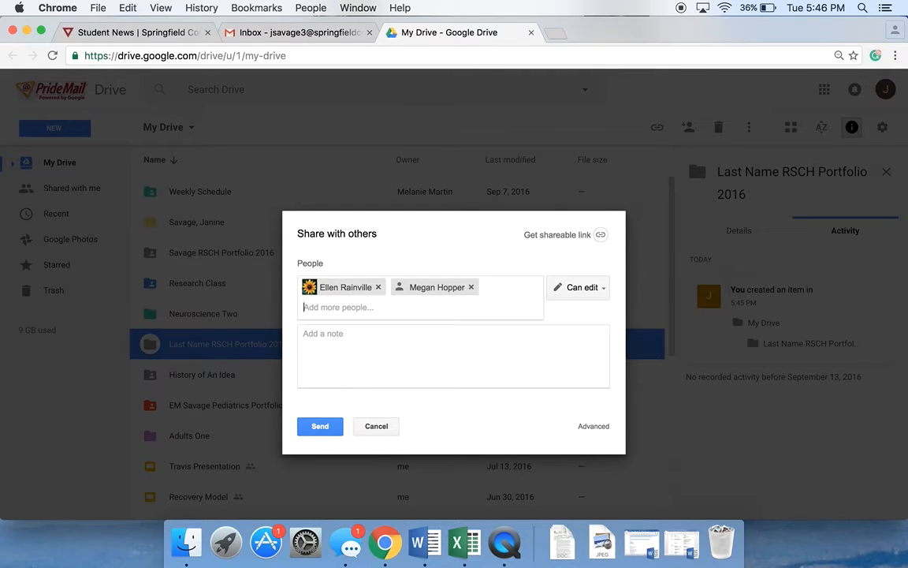
type("jsavage3")
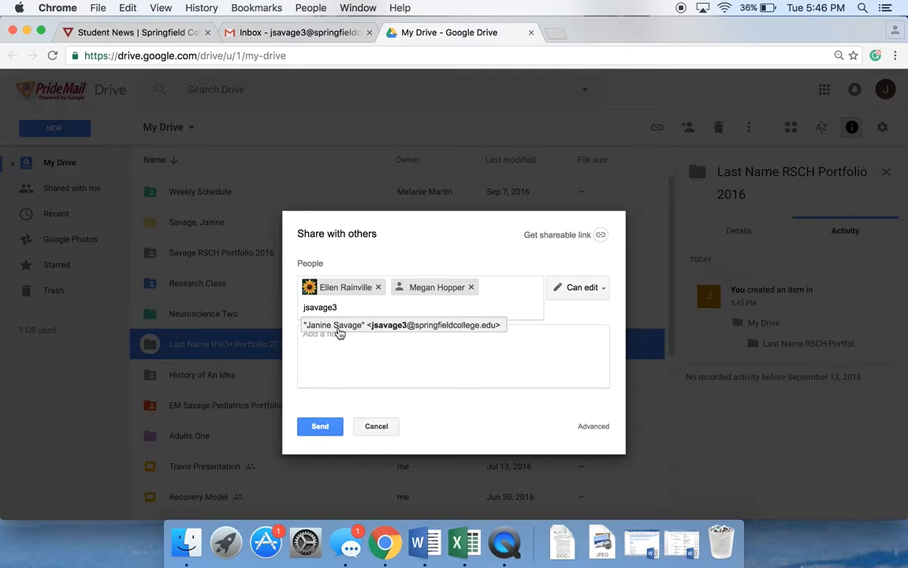
left_click(436, 332)
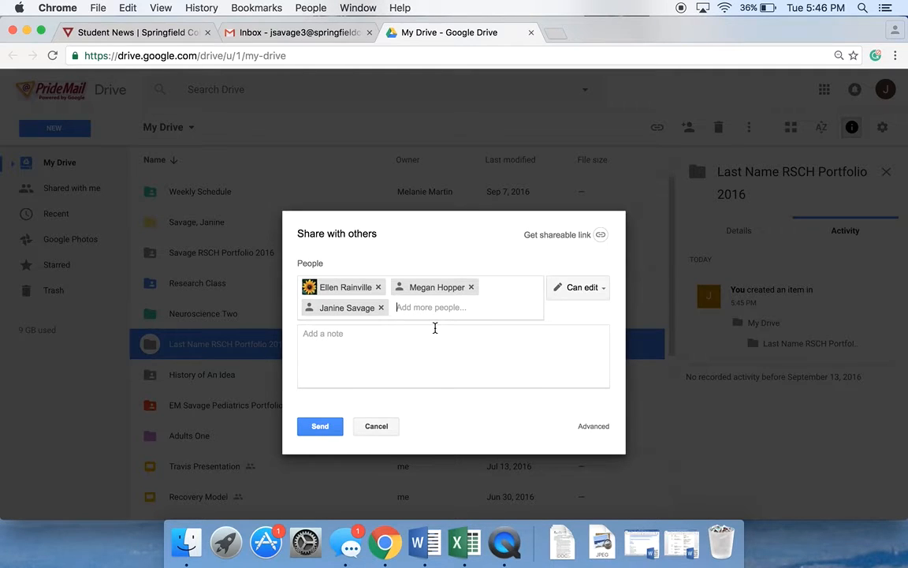
type("M")
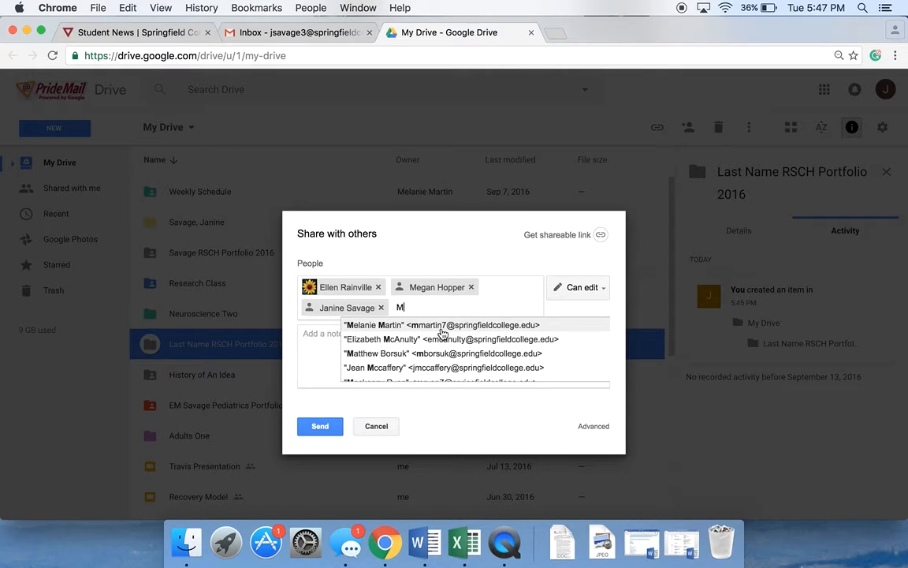
left_click(441, 328)
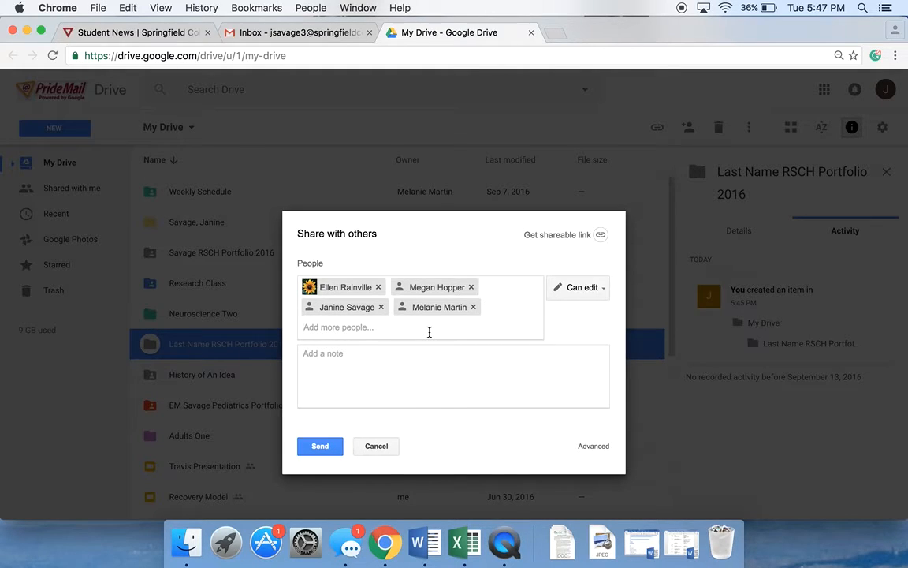
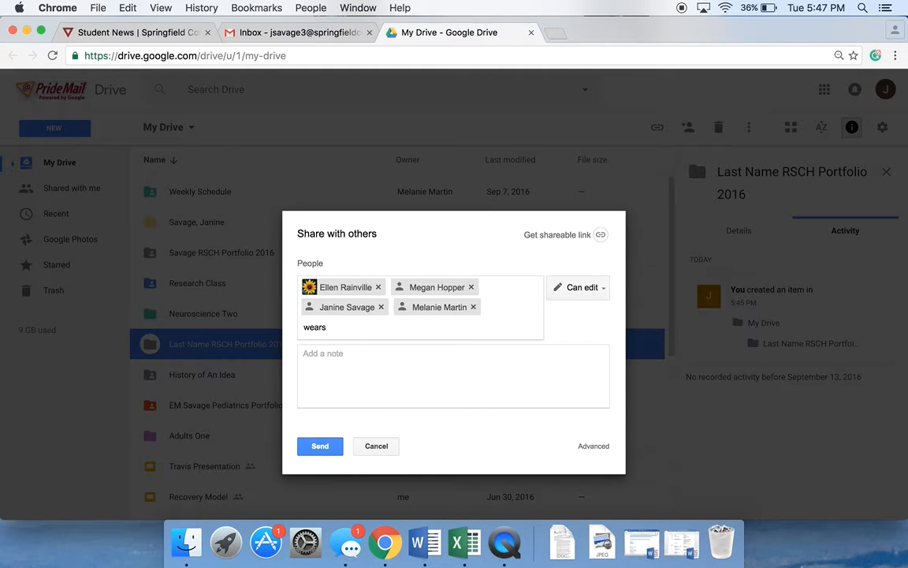
- Add a personal e-mail address to the share list, send the invitation, and confirm sharing outside the organization
left_click(599, 294)
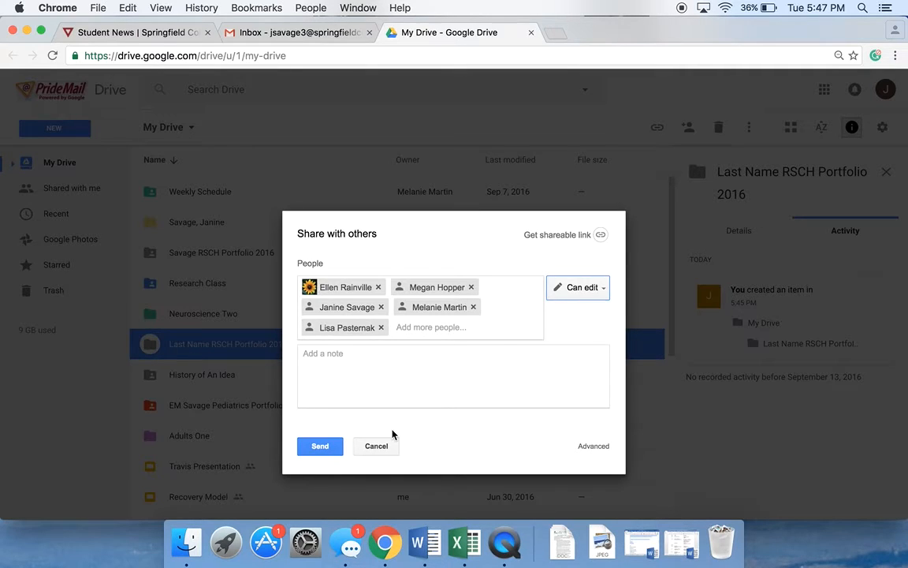
left_click(319, 447)
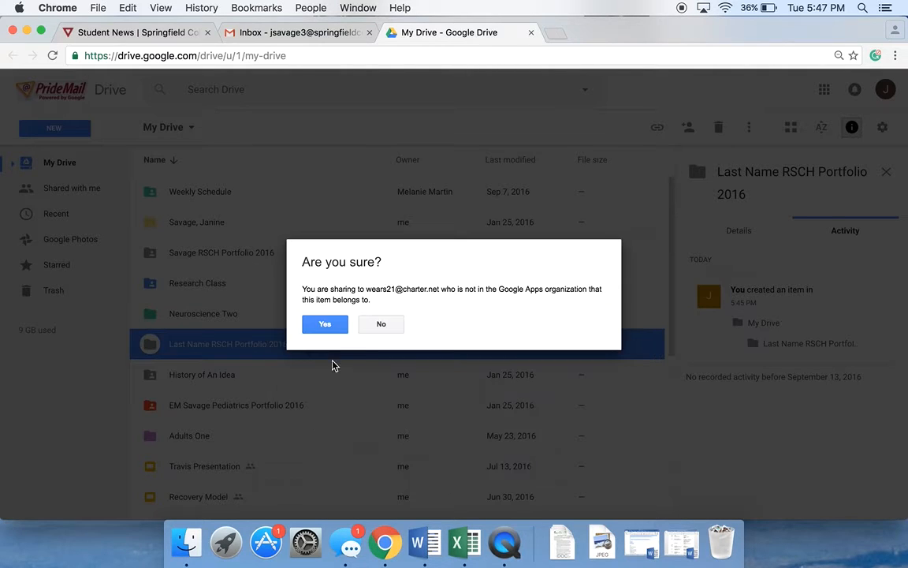
left_click(321, 326)
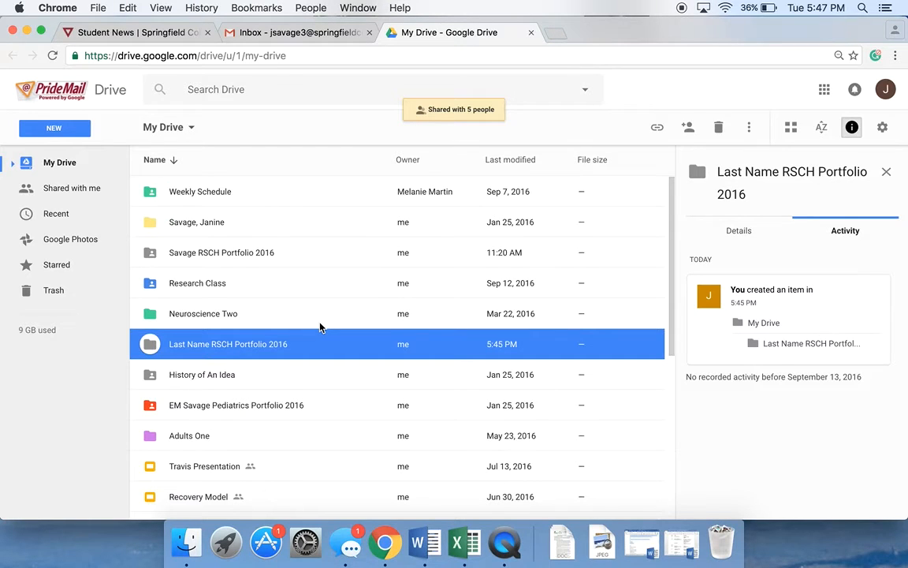
- Open the Last Name RSCH Portfolio 2016 folder and create a subfolder named Syllabus inside it
double_click(310, 345)
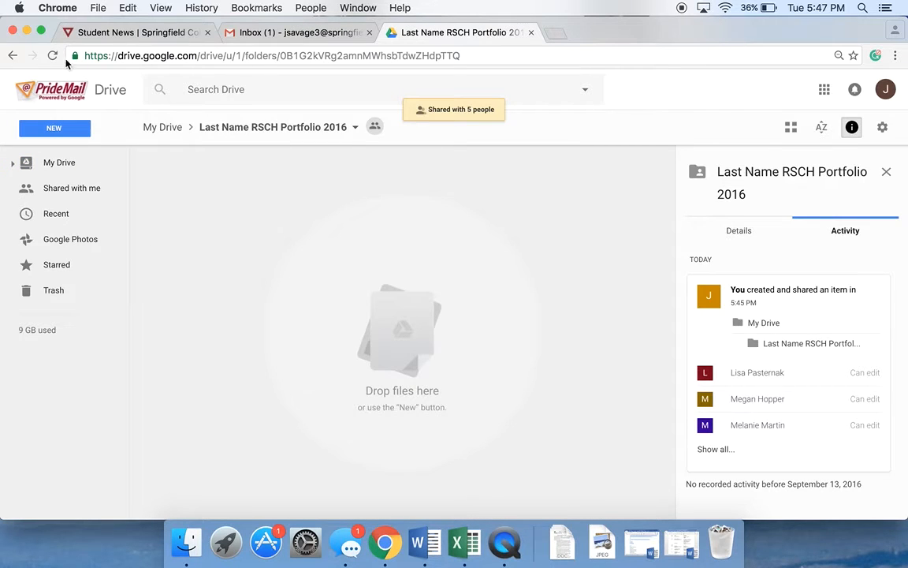
left_click(11, 55)
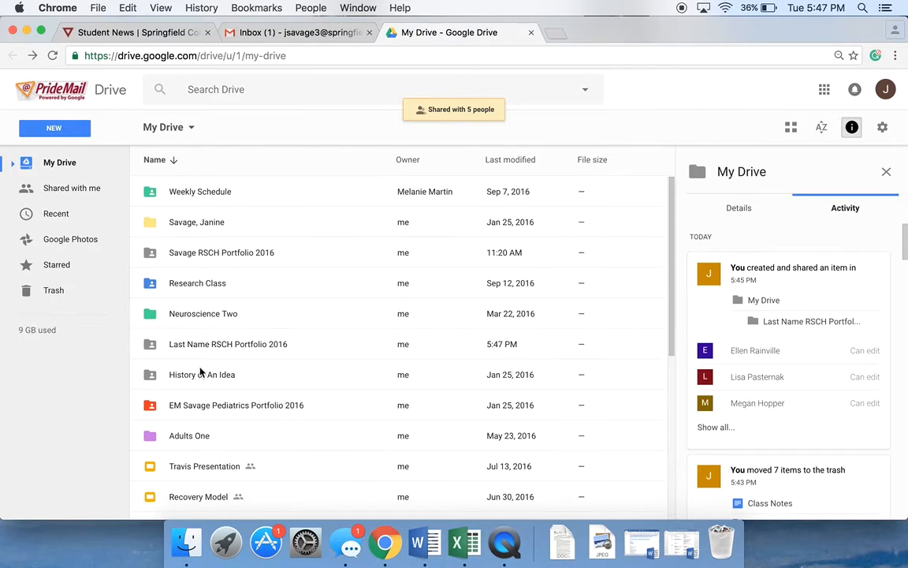
double_click(197, 347)
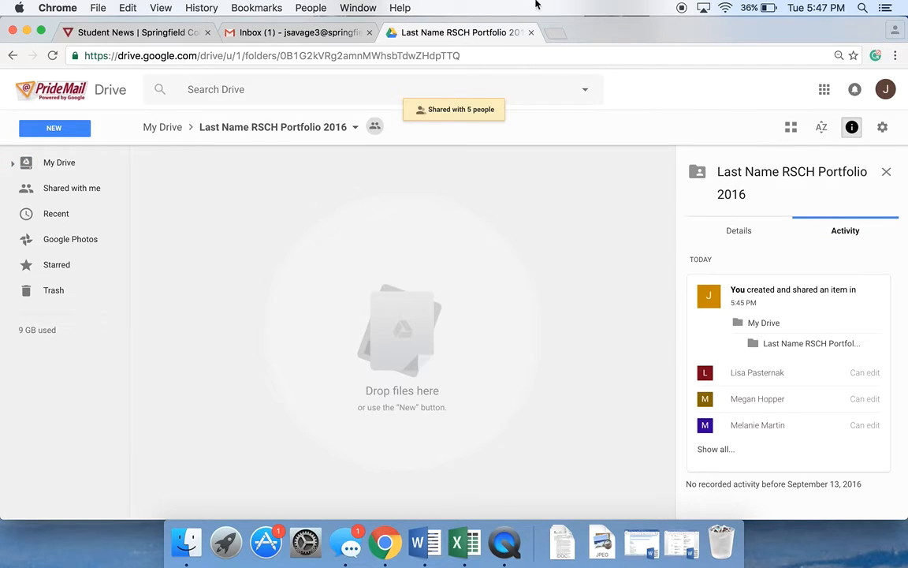
left_click_drag(586, 30, 596, 29)
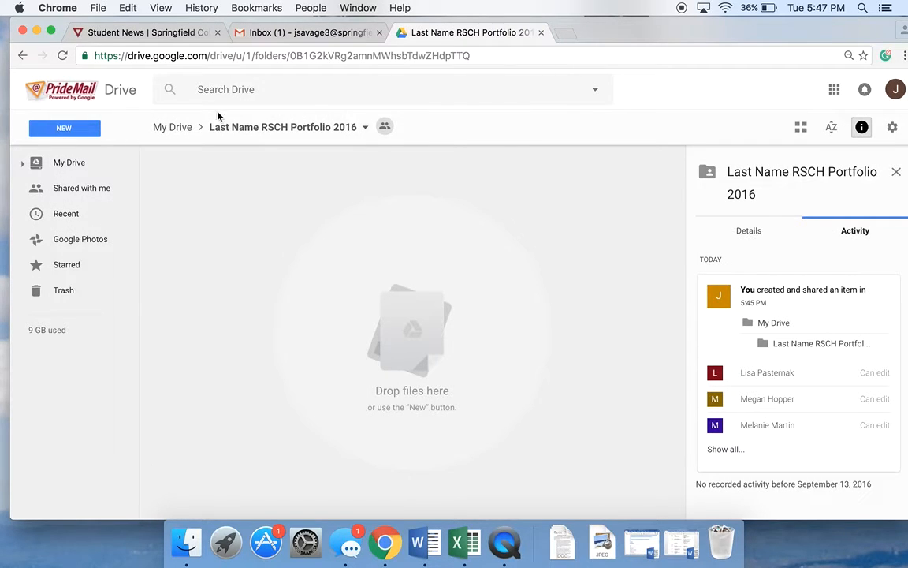
left_click(178, 130)
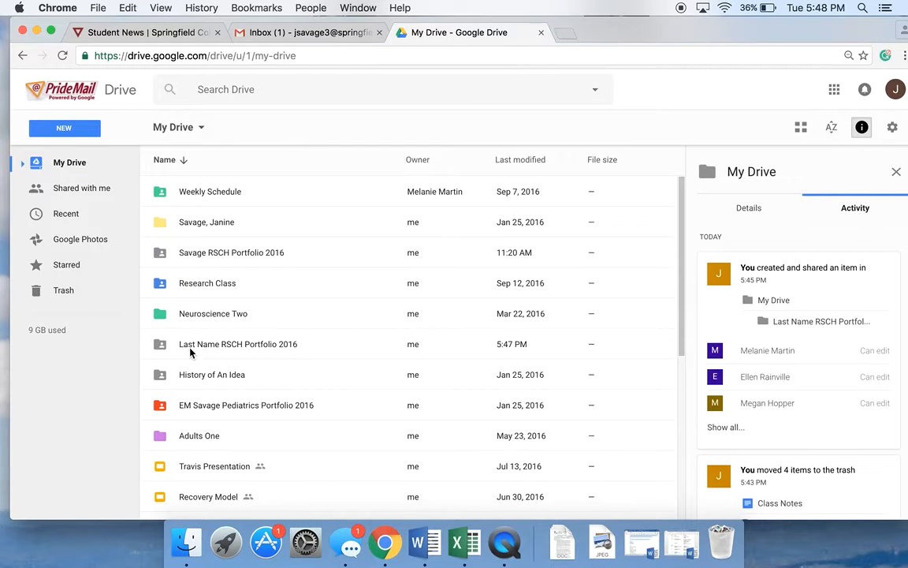
double_click(190, 352)
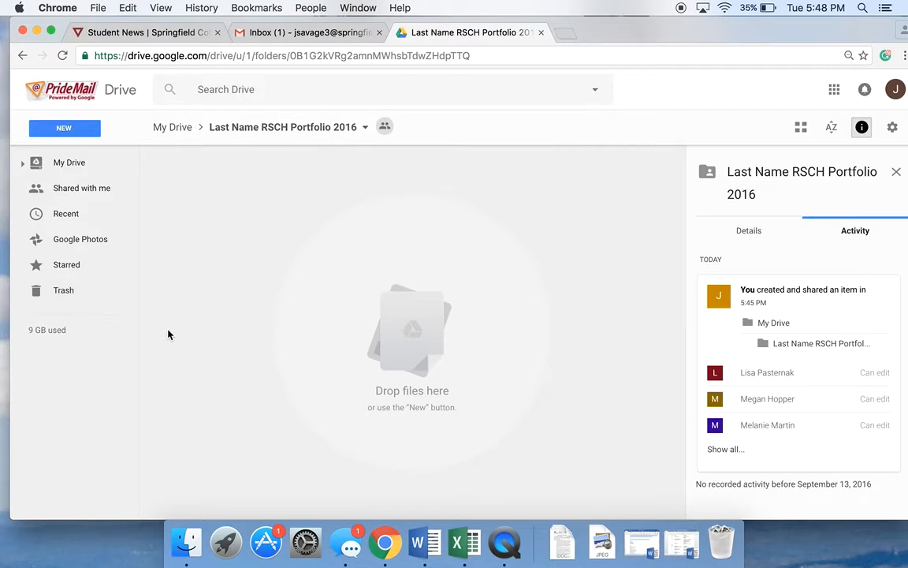
left_click(64, 130)
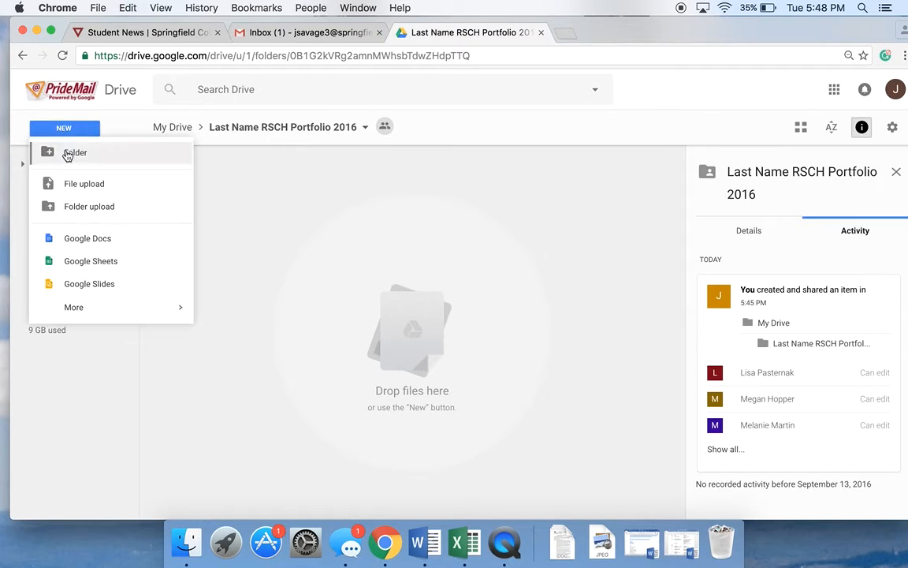
left_click(69, 158)
key("BackSpace")
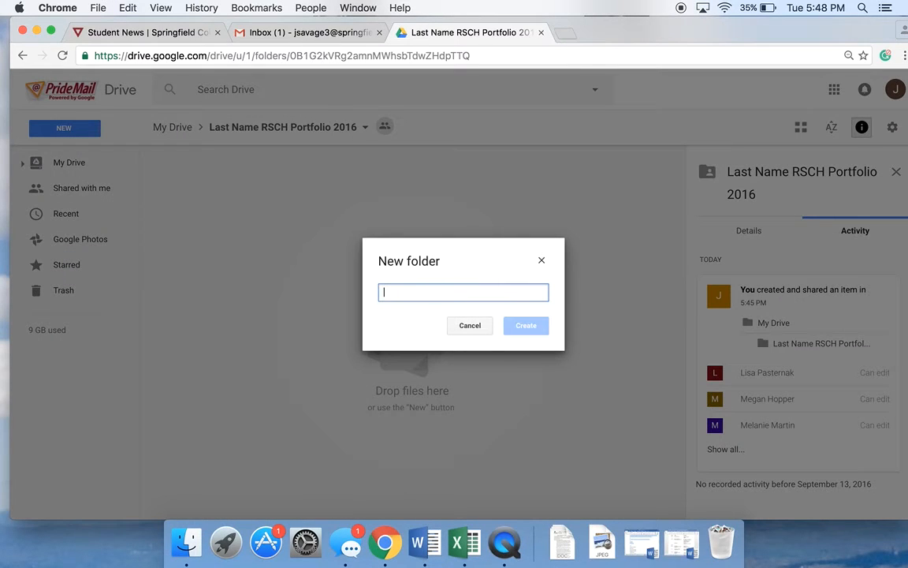
type("Syllabus")
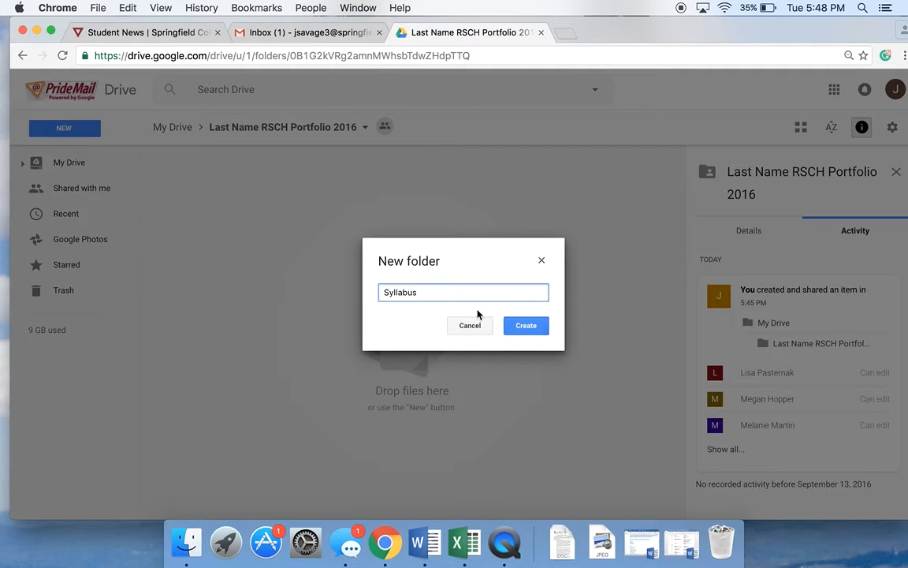
left_click(526, 325)
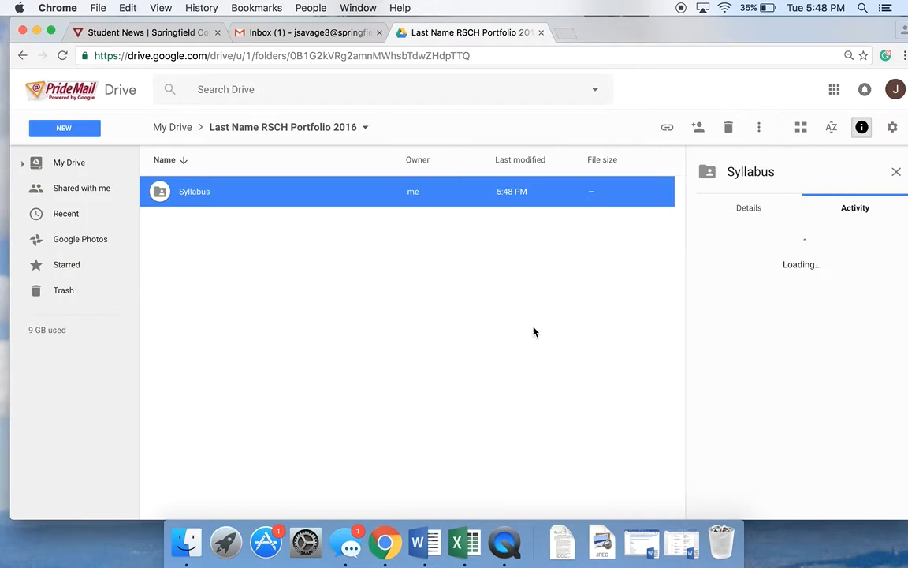
- Create a second subfolder named Power Points in the portfolio folder
left_click(64, 127)
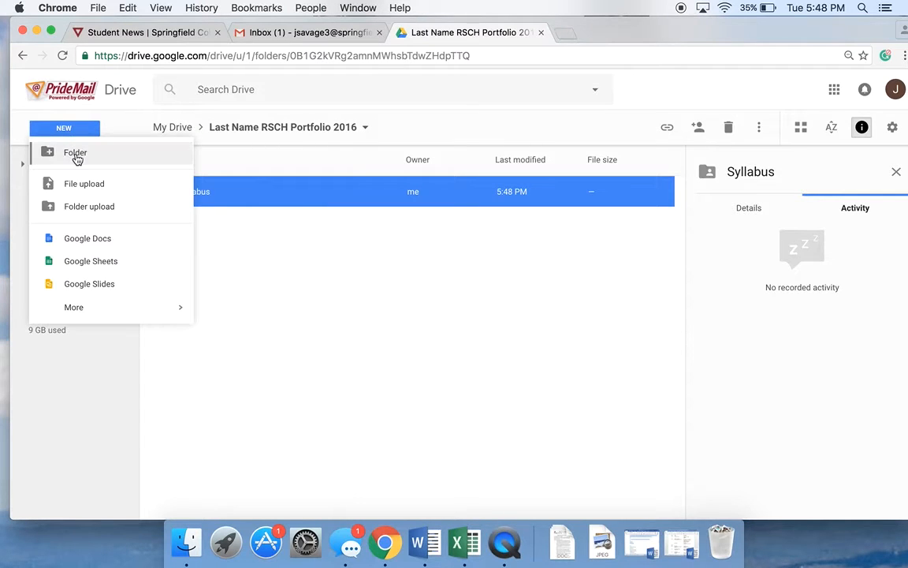
left_click(74, 151)
key("BackSpace")
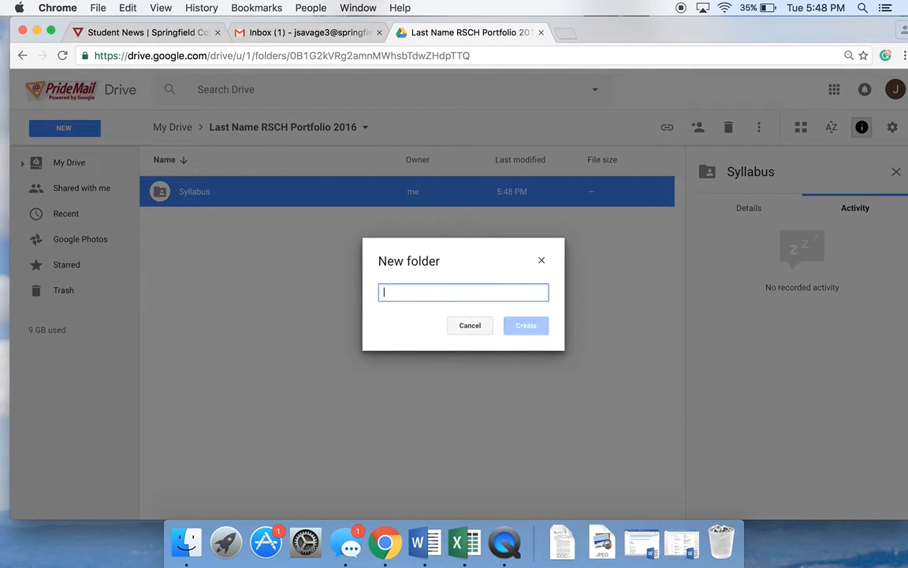
type("Power Points")
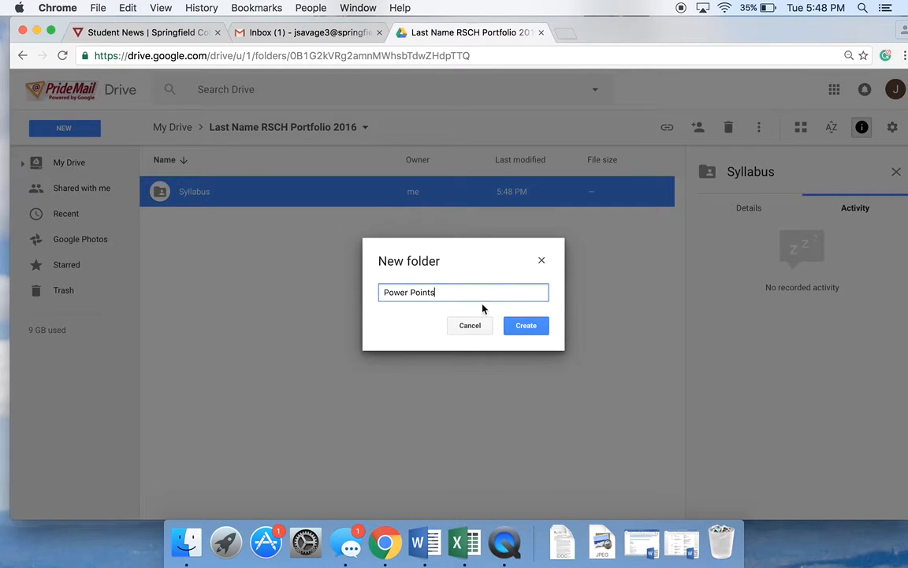
left_click(509, 324)
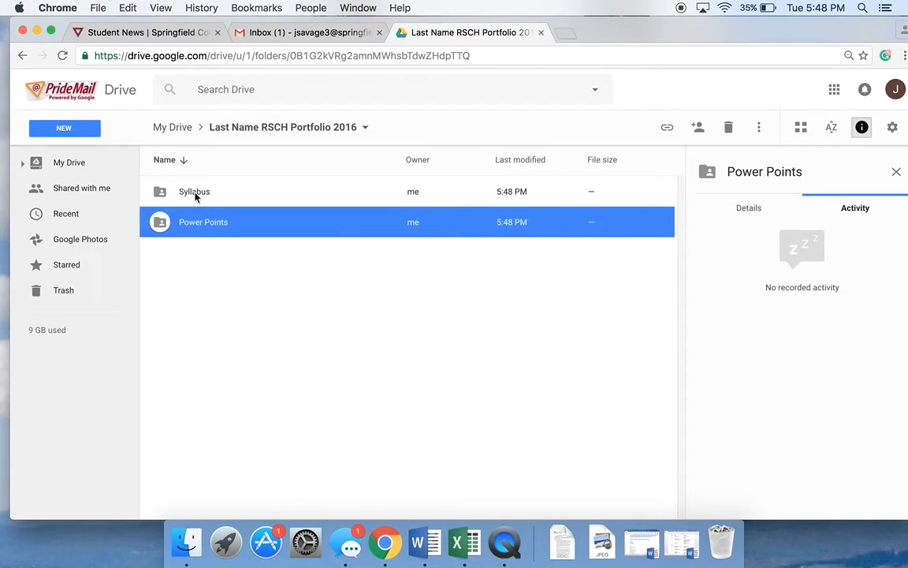
- Create a subfolder named Links & Videos in the portfolio folder
left_click(71, 134)
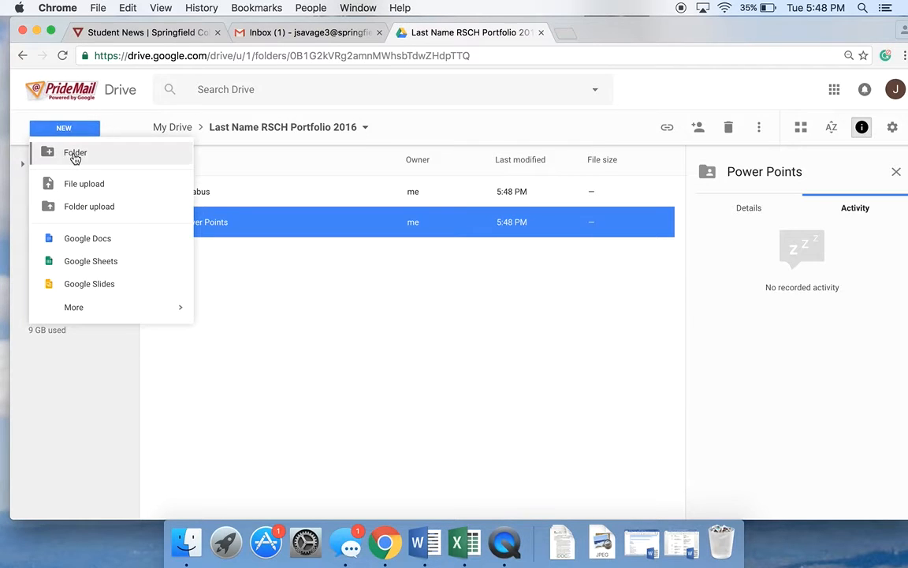
left_click(74, 154)
key("BackSpace")
type("Links")
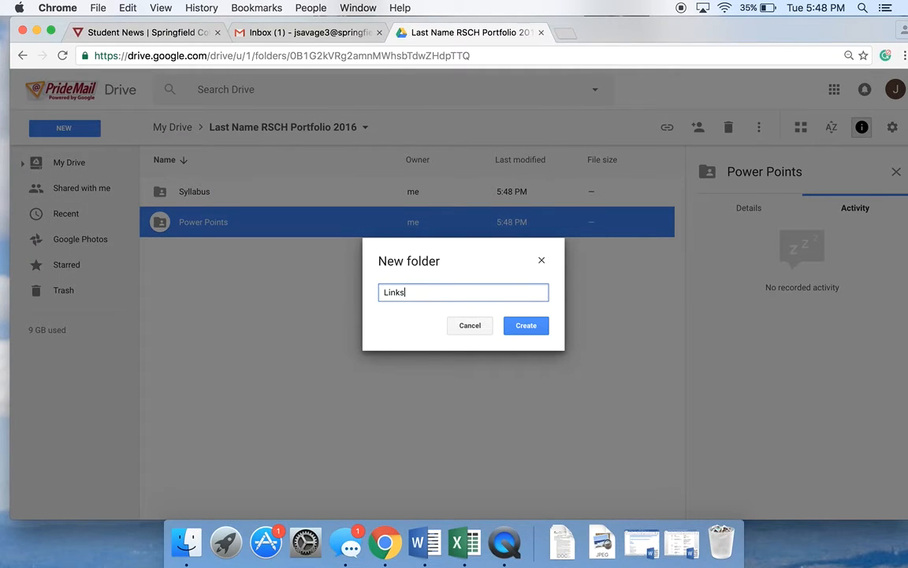
type(" & Videos")
left_click(526, 326)
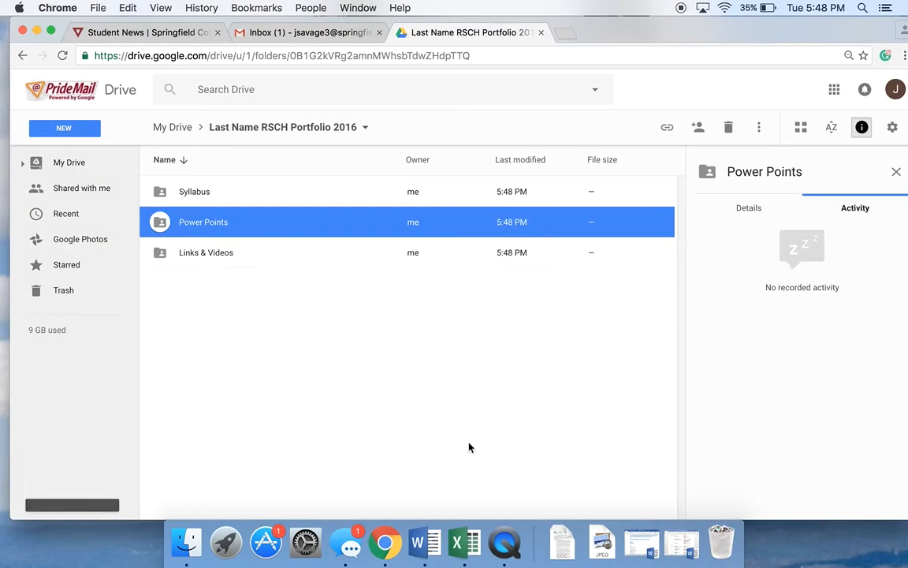
- Create a subfolder named Class Handouts in the portfolio folder
left_click(73, 131)
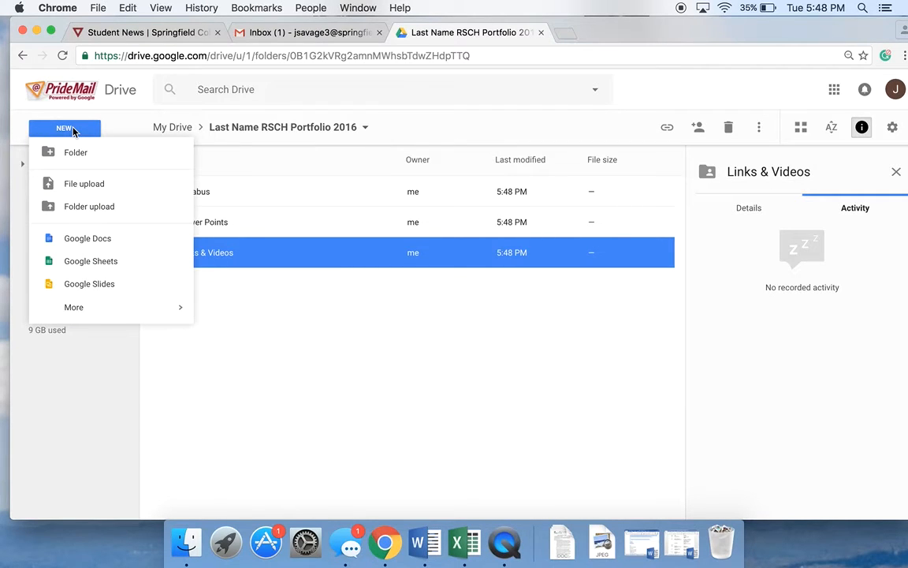
left_click(75, 152)
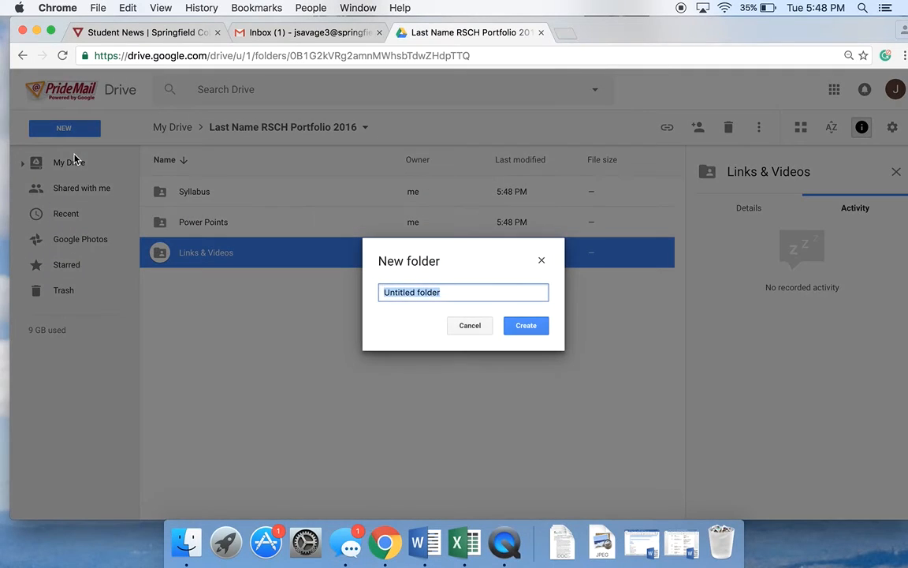
key("BackSpace")
type("Class Handouts")
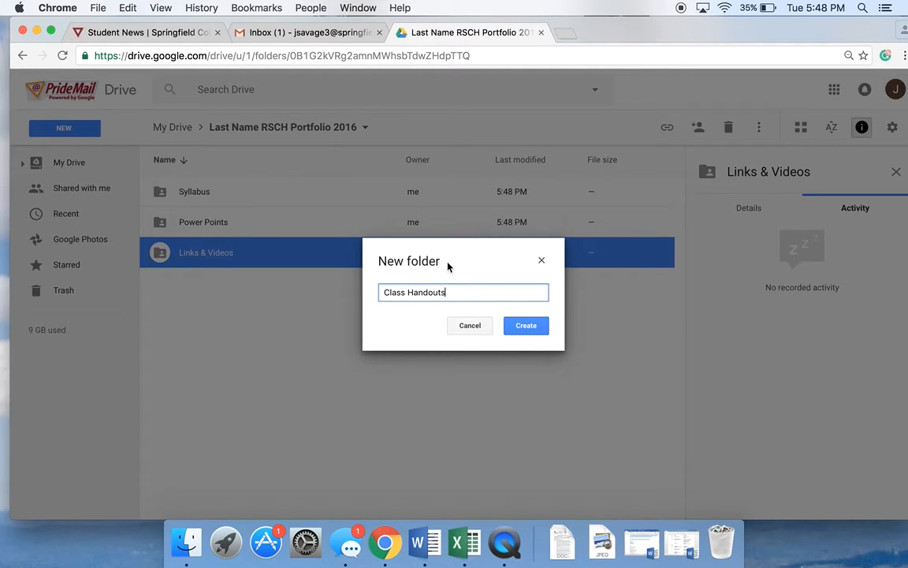
left_click(542, 331)
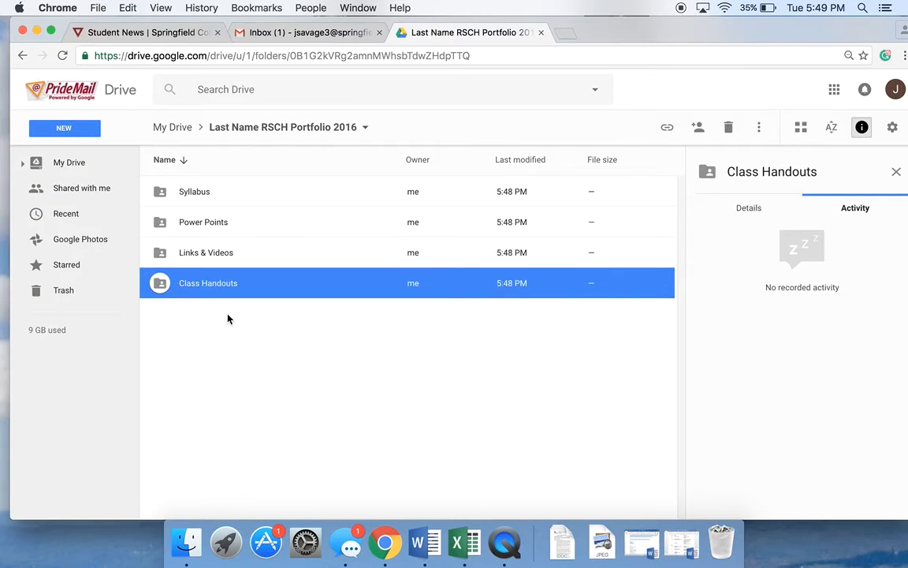
- Create a subfolder named Assignments in the portfolio folder
left_click(61, 129)
left_click(71, 156)
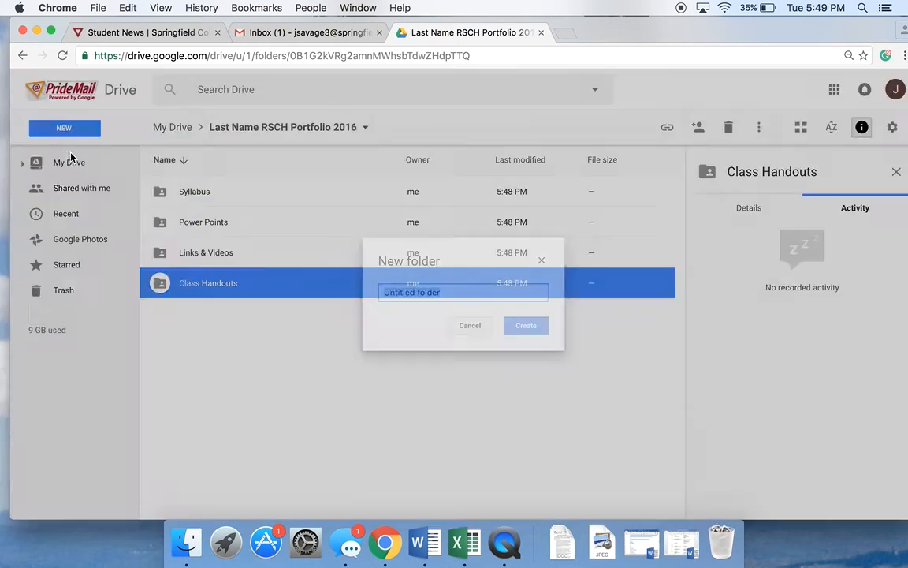
key("BackSpace")
type("Assi")
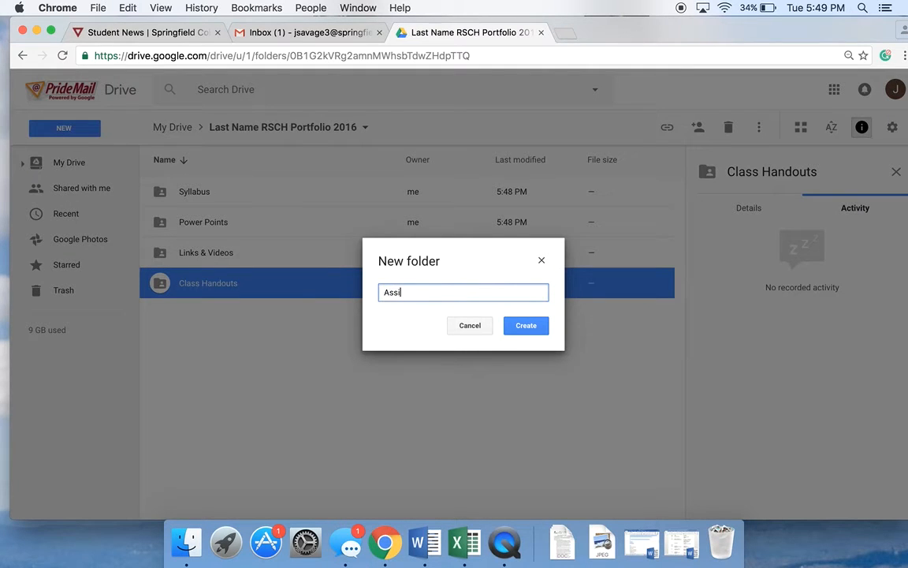
type("gnments")
left_click(528, 326)
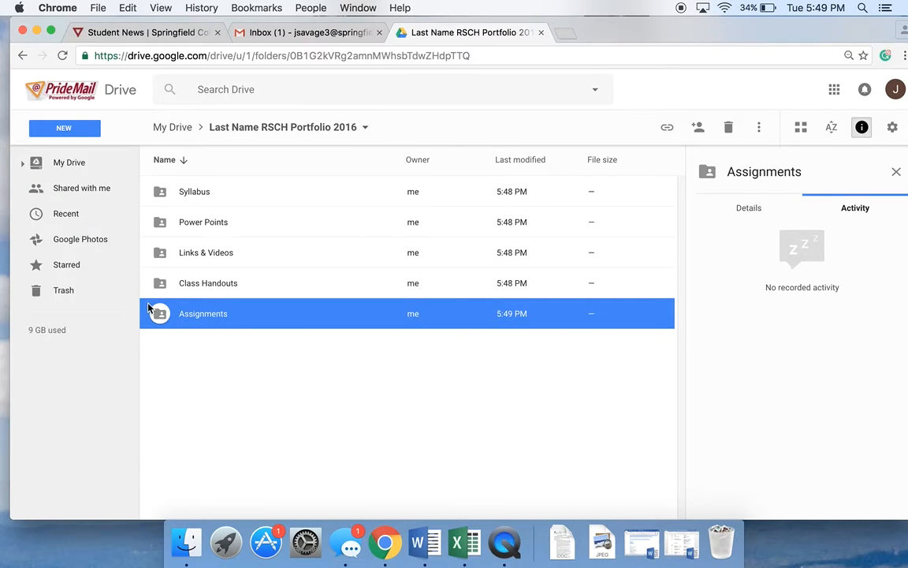
- Change the Syllabus folder's colour to green
left_click(158, 193)
right_click(159, 194)
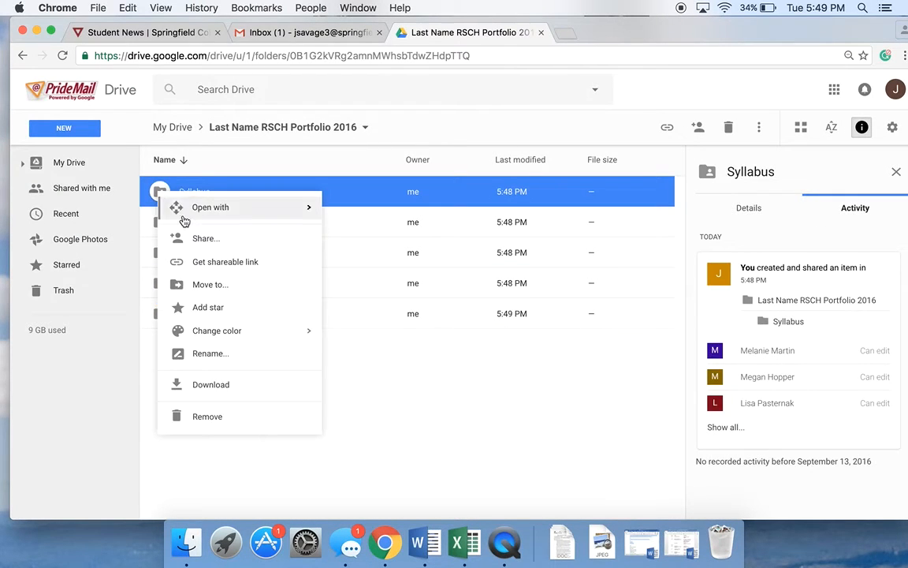
mouse_move(169, 334)
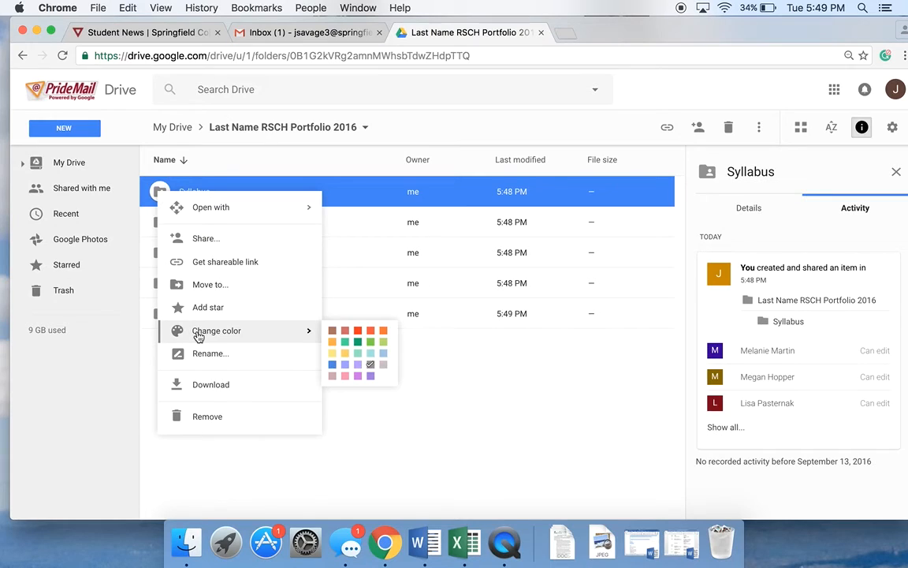
left_click(346, 342)
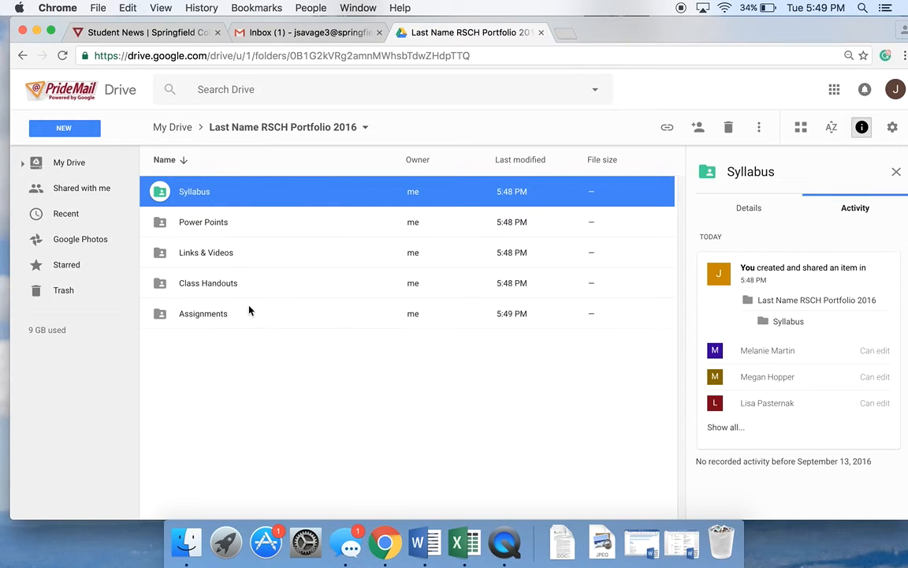
- Change the Power Points folder's colour to red
left_click(159, 226)
right_click(159, 227)
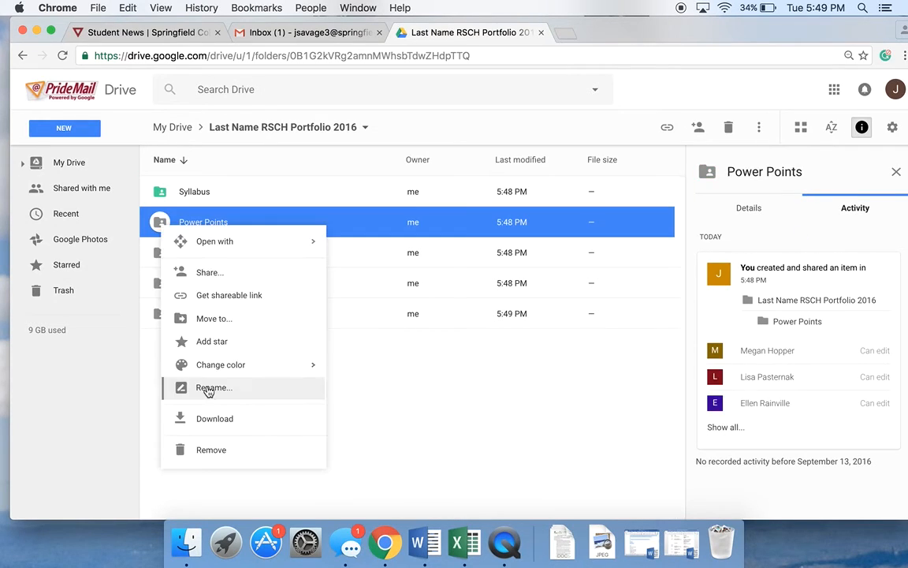
mouse_move(203, 362)
left_click(348, 369)
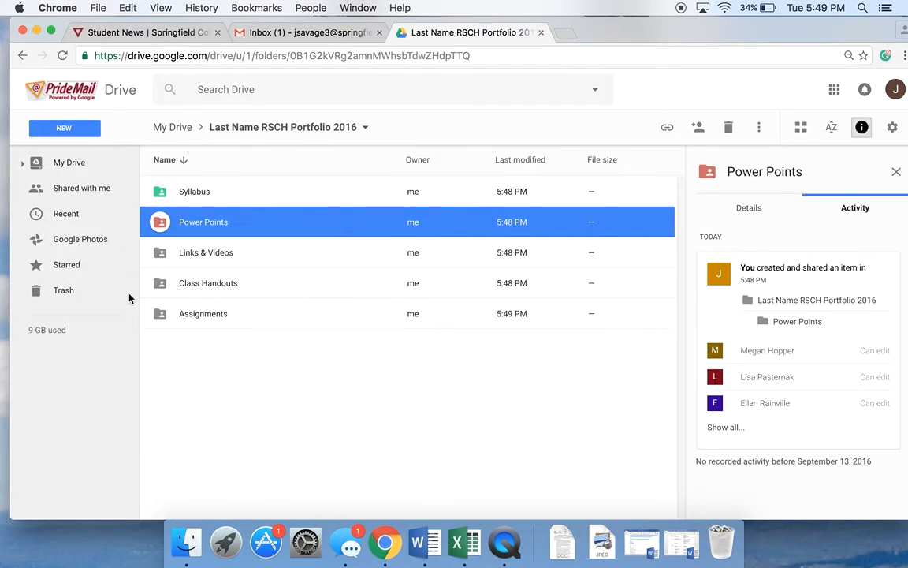
- Change the Links & Videos folder's colour to purple
right_click(154, 253)
mouse_move(227, 404)
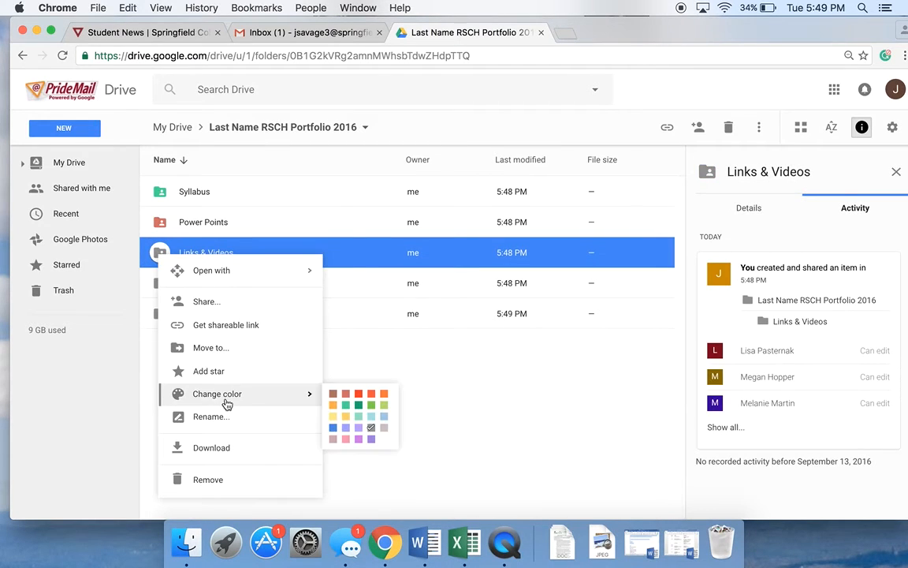
left_click(349, 428)
- Change the Class Handouts folder's colour to orange-red
right_click(161, 284)
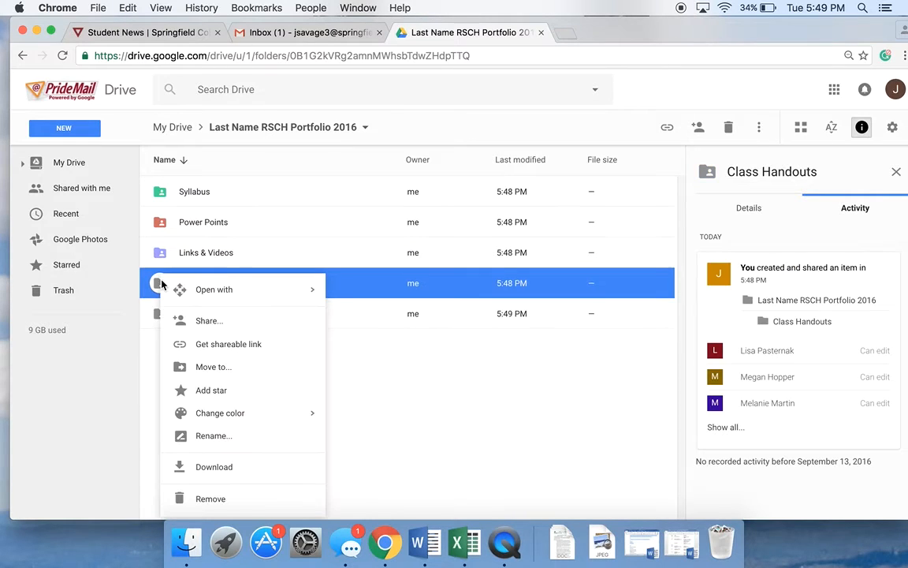
mouse_move(244, 413)
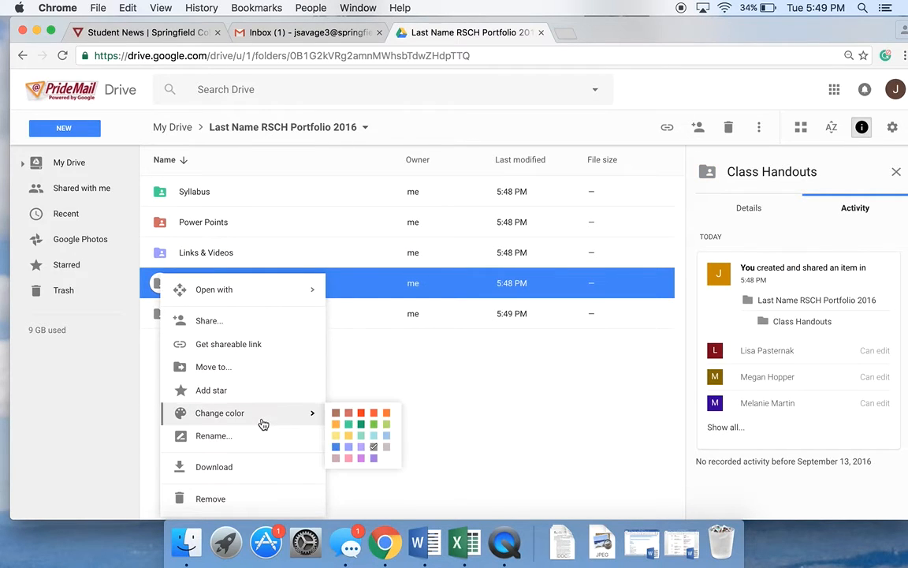
left_click(374, 413)
- Change the Assignments folder's colour to yellow
right_click(160, 316)
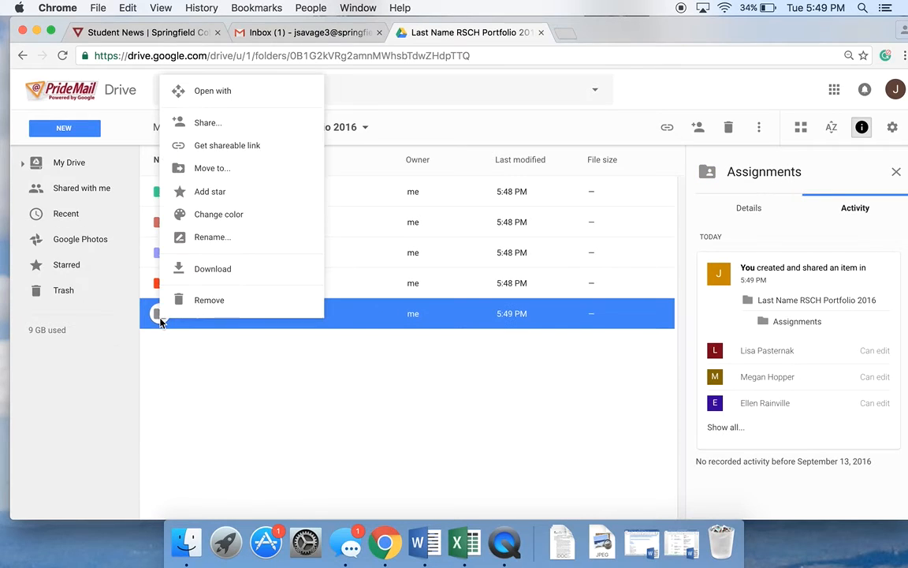
mouse_move(257, 211)
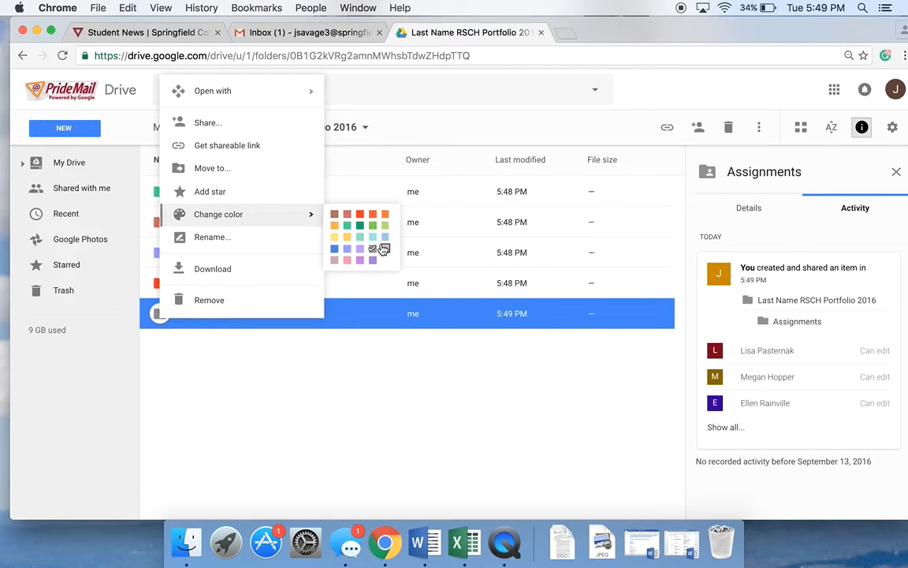
left_click(334, 236)
left_click(296, 391)
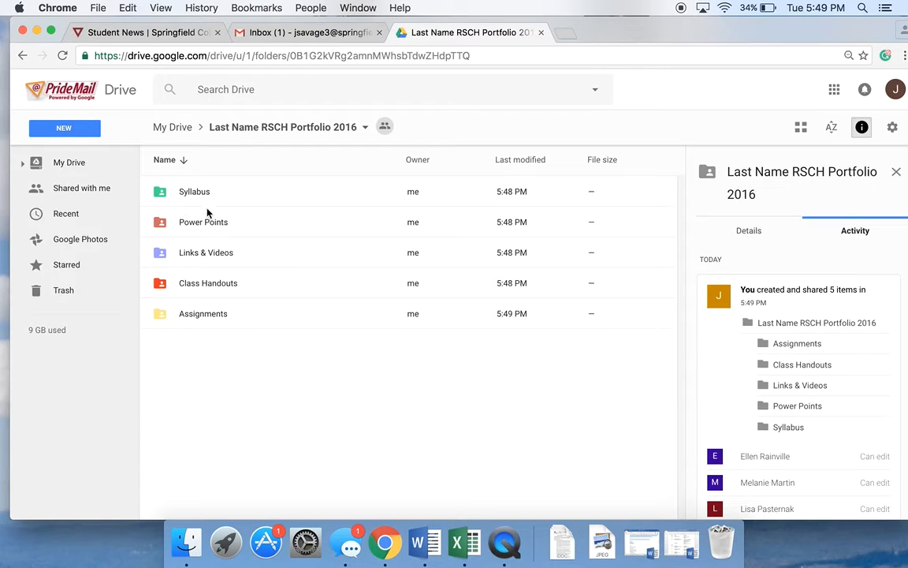
- Open the Links & Videos folder and upload the video tutorial Word document from the desktop into it
left_click_drag(630, 39, 628, 37)
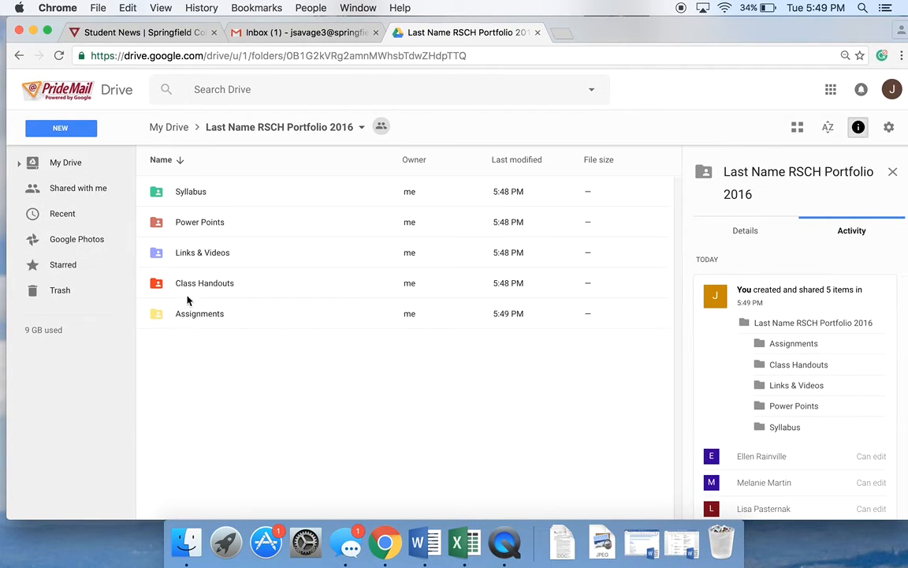
double_click(189, 251)
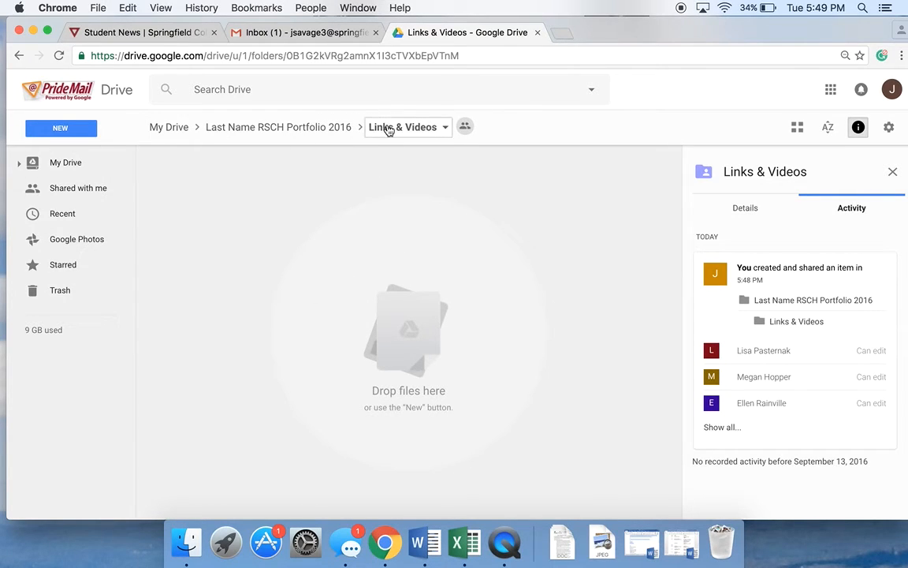
left_click_drag(657, 30, 502, 4)
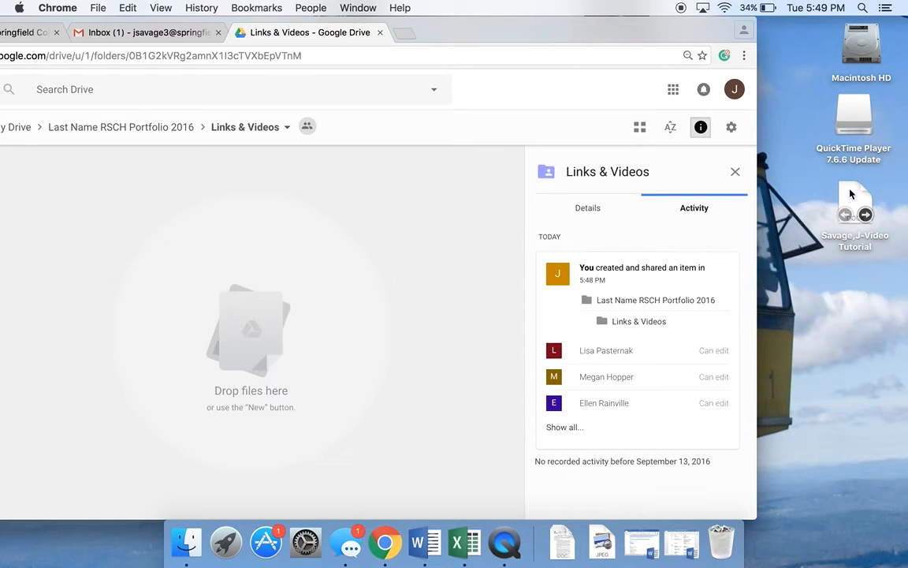
left_click(842, 213)
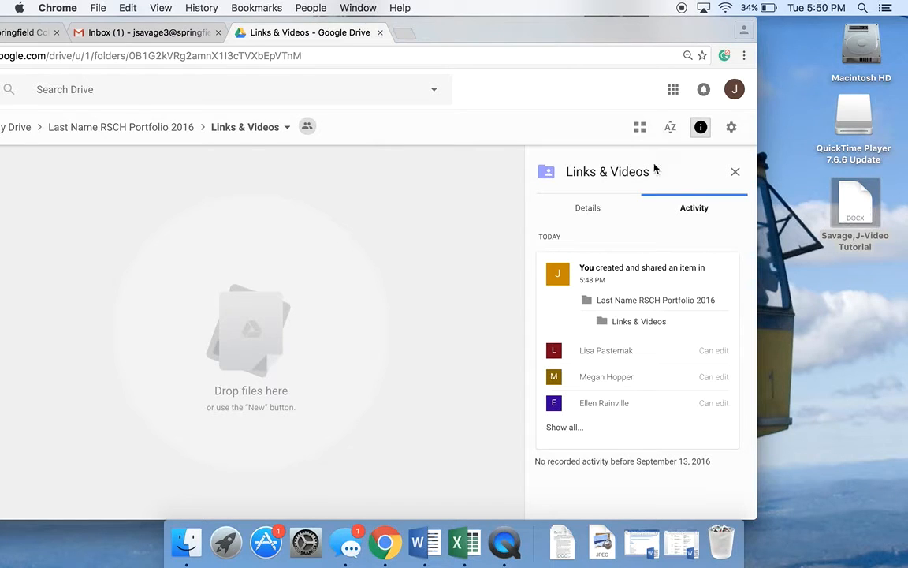
left_click_drag(843, 203, 277, 269)
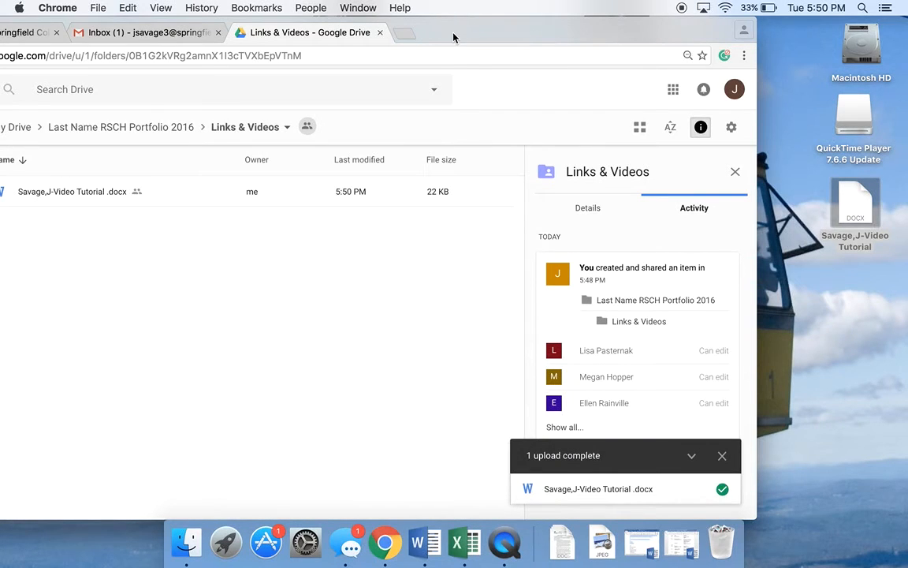
- Create a new Google Doc inside the Links & Videos folder, accepting the shared-folder permissions
left_click_drag(454, 37, 638, 36)
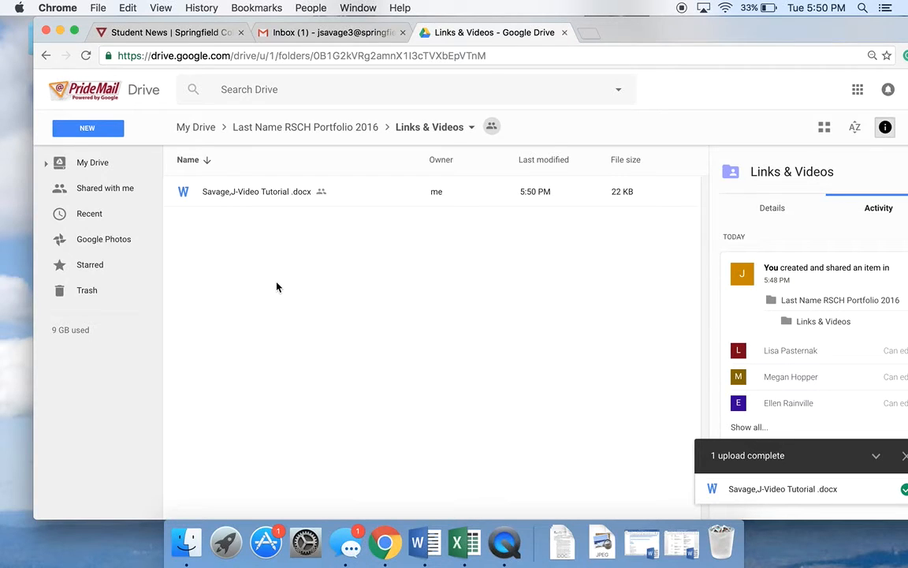
right_click(236, 248)
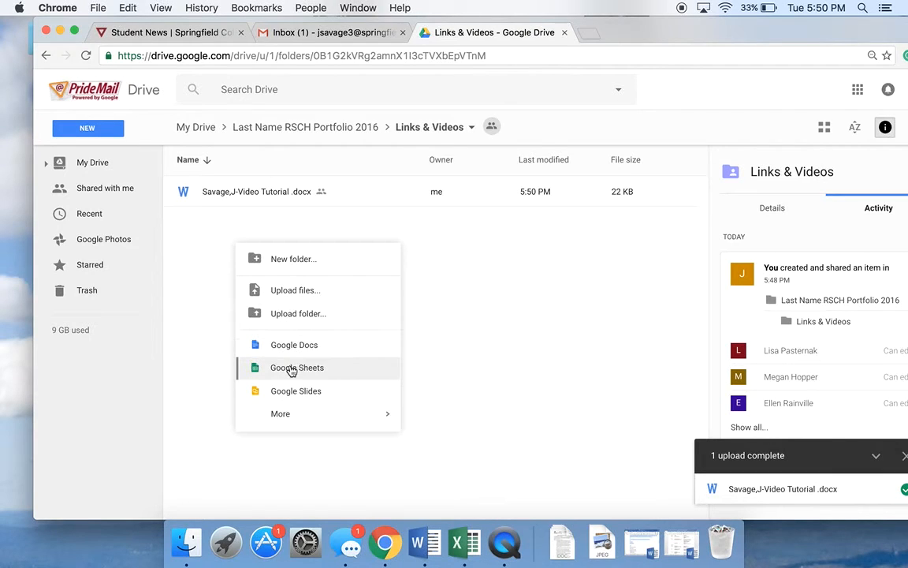
mouse_move(290, 418)
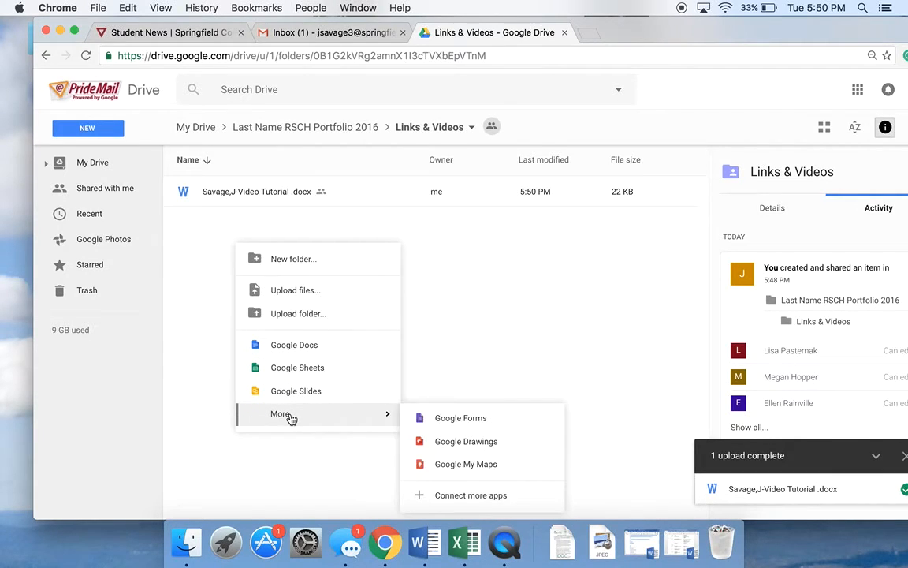
left_click(295, 356)
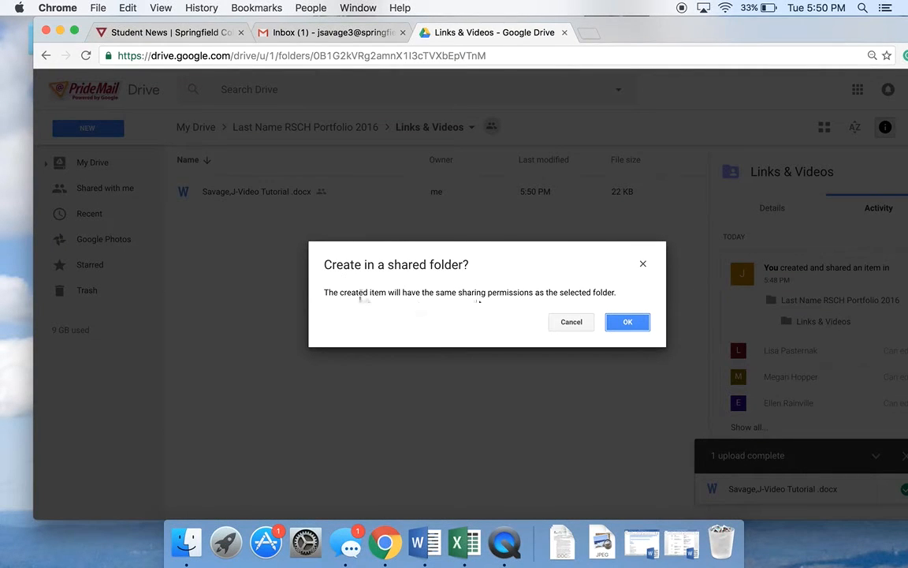
left_click(628, 321)
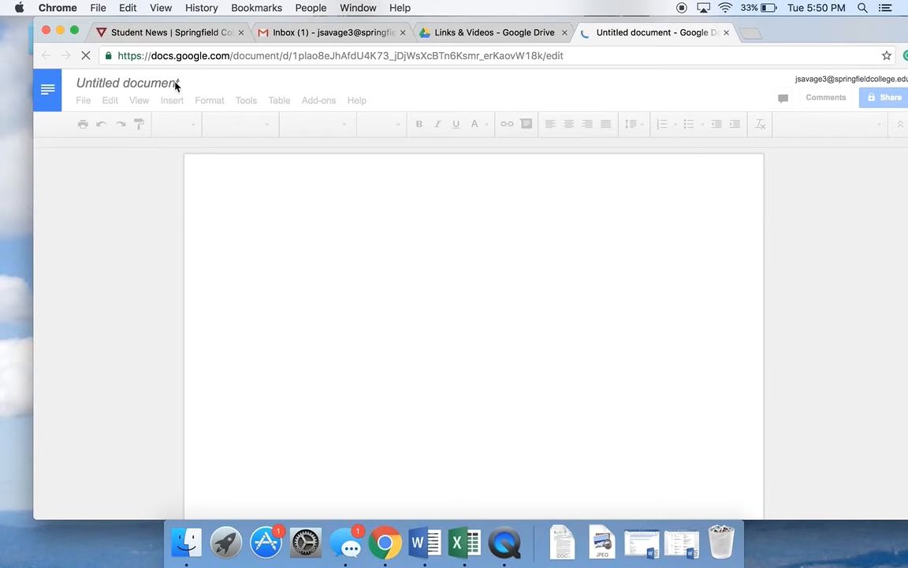
- Title the new document Class Notes and close its tab
left_click(180, 86)
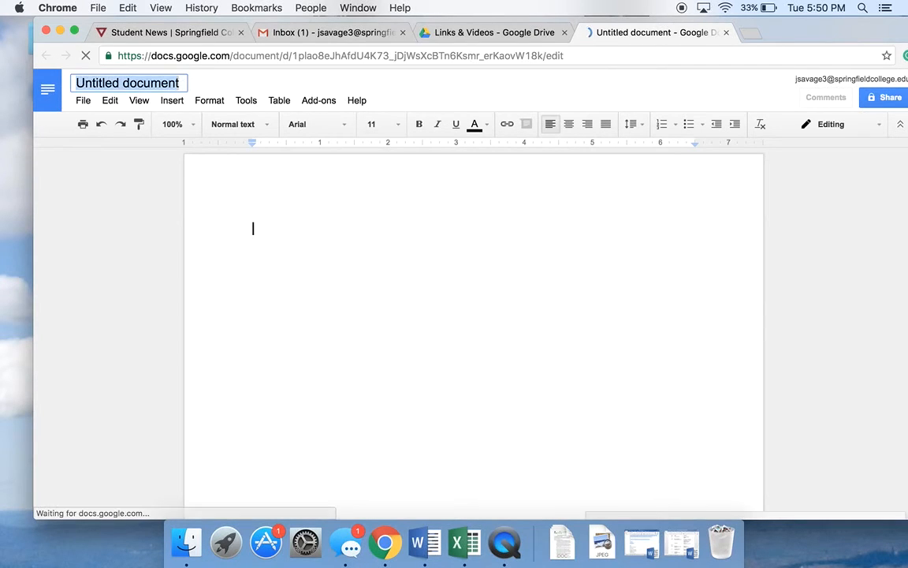
key("BackSpace")
type("Class Npte")
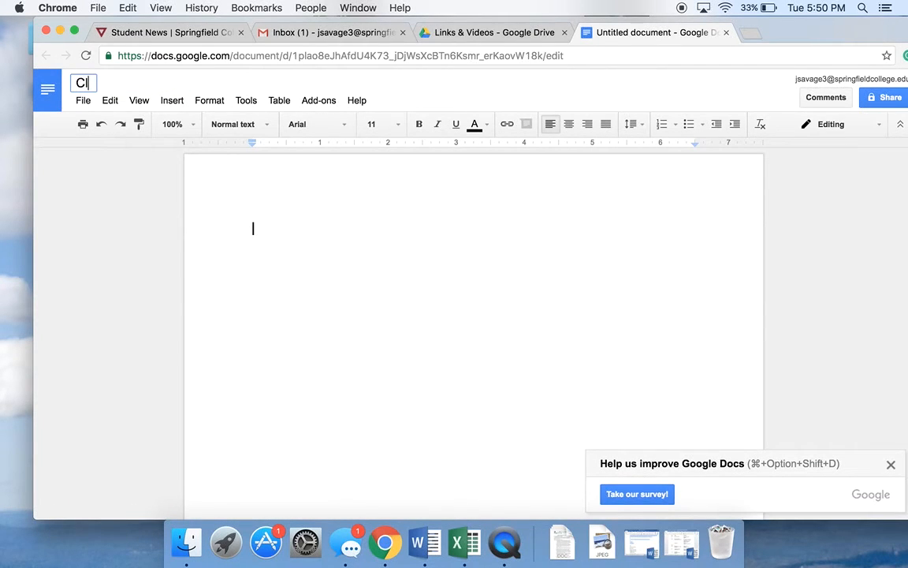
key("BackSpace")
key("BackSpace")
key("BackSpace")
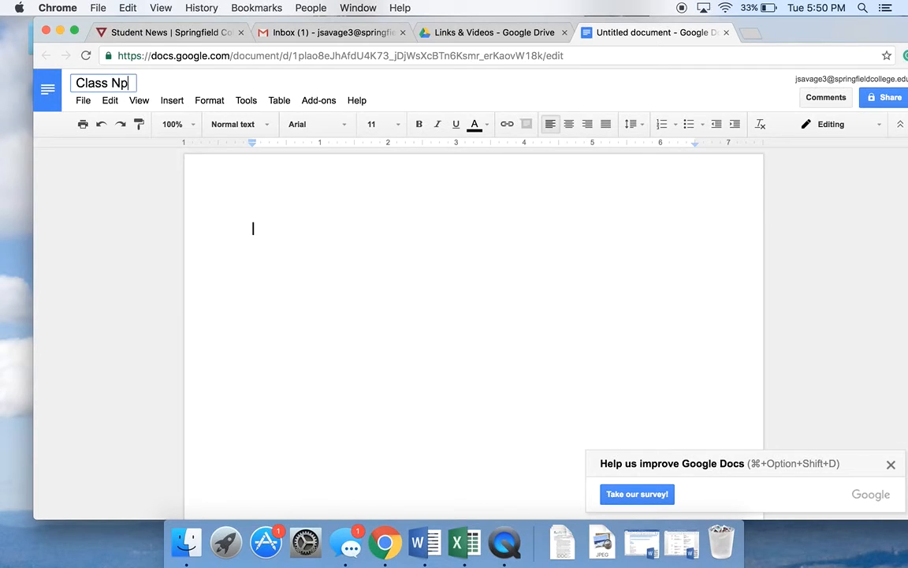
type("otes")
left_click(341, 256)
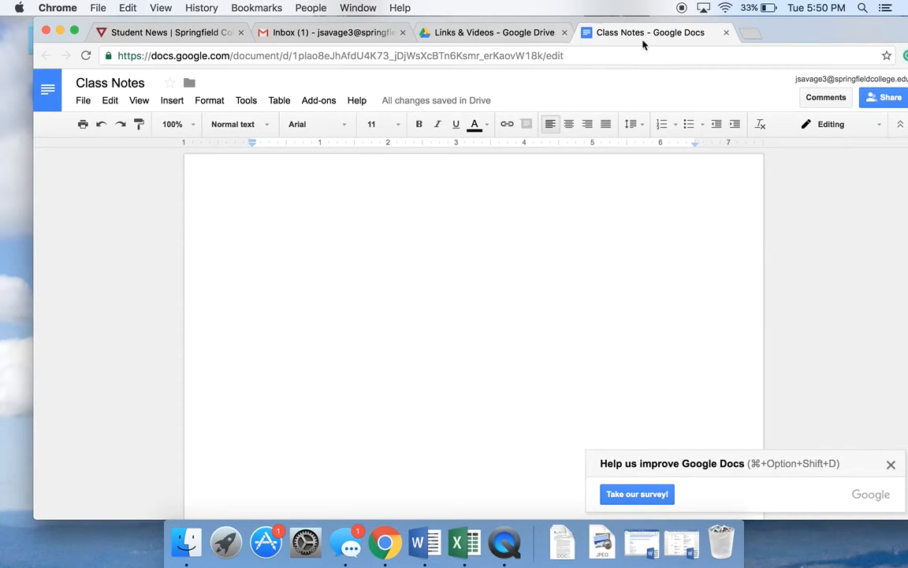
left_click(726, 33)
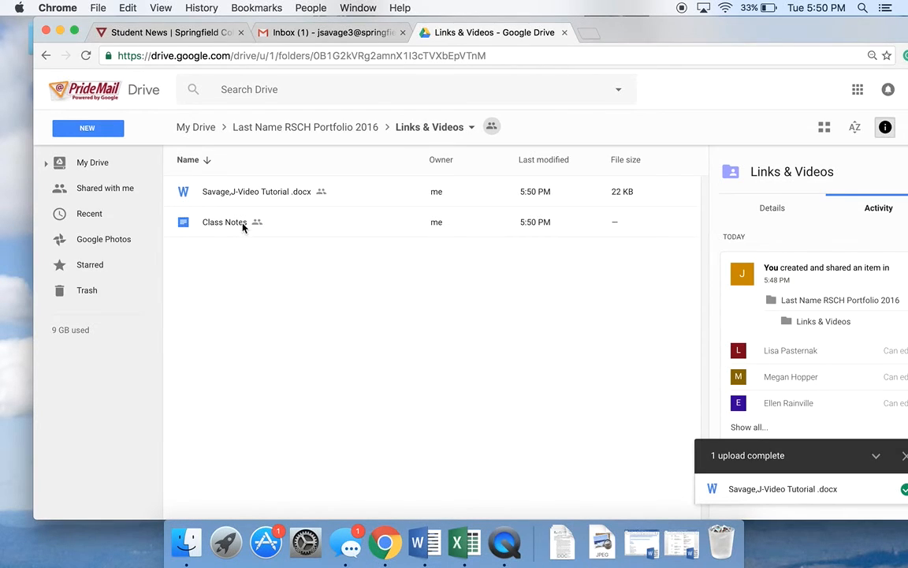
- Dismiss the upload completion notice
left_click(214, 230)
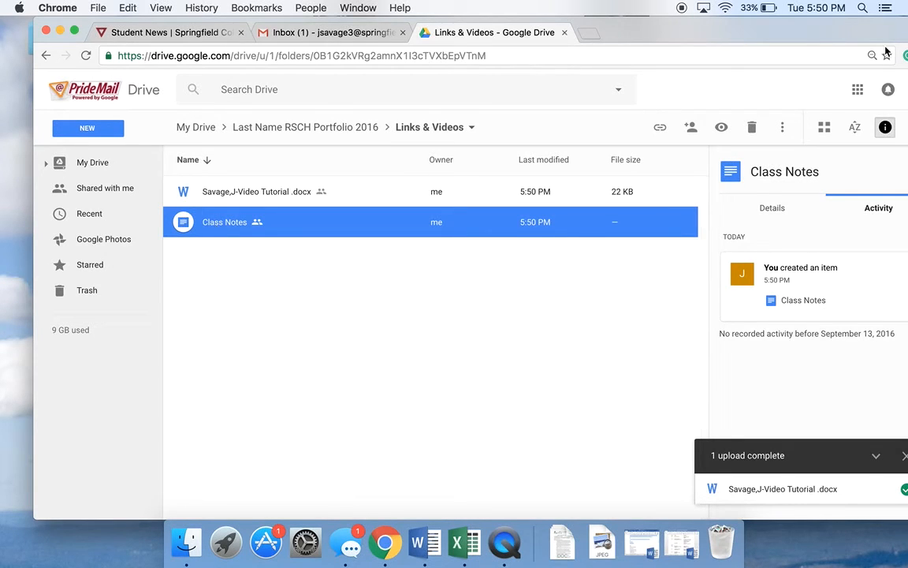
left_click_drag(802, 31, 737, 32)
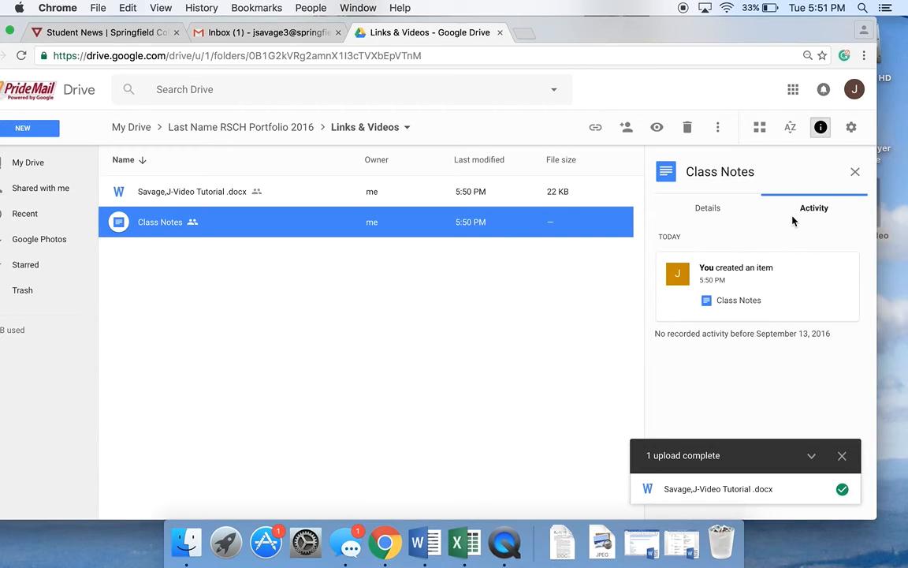
left_click(842, 455)
left_click_drag(572, 32, 664, 17)
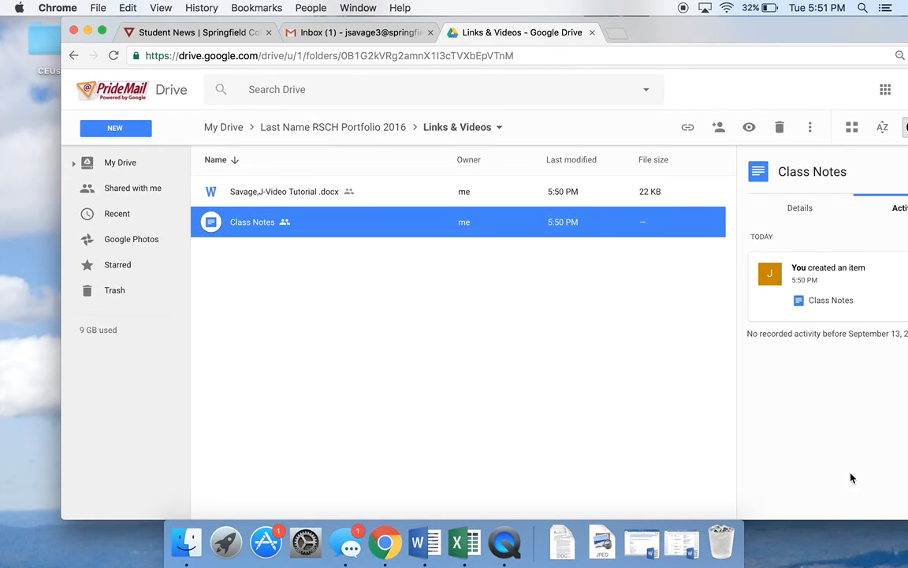
- Open the existing Pediatrics Portfolio 2016 folder from My Drive as an example
left_click(143, 170)
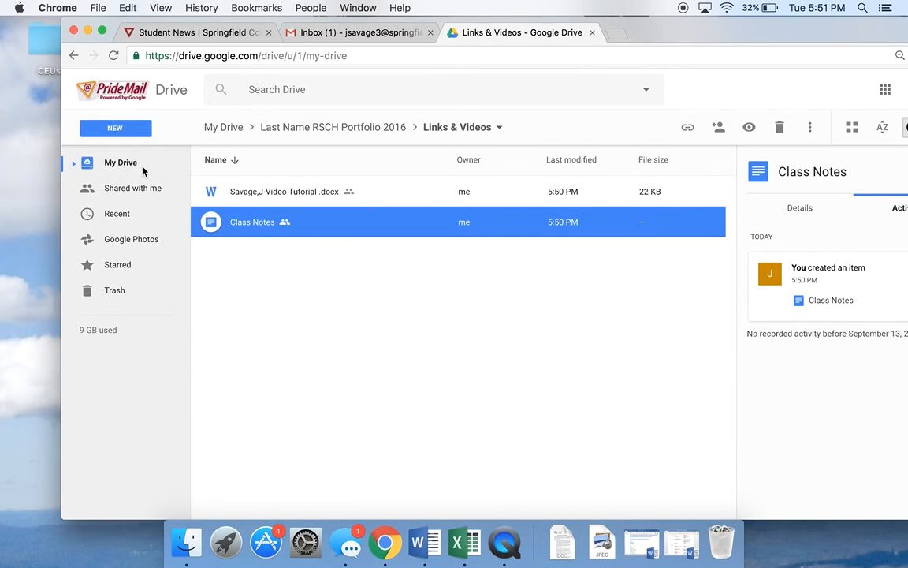
scroll(258, 299, "down", 3)
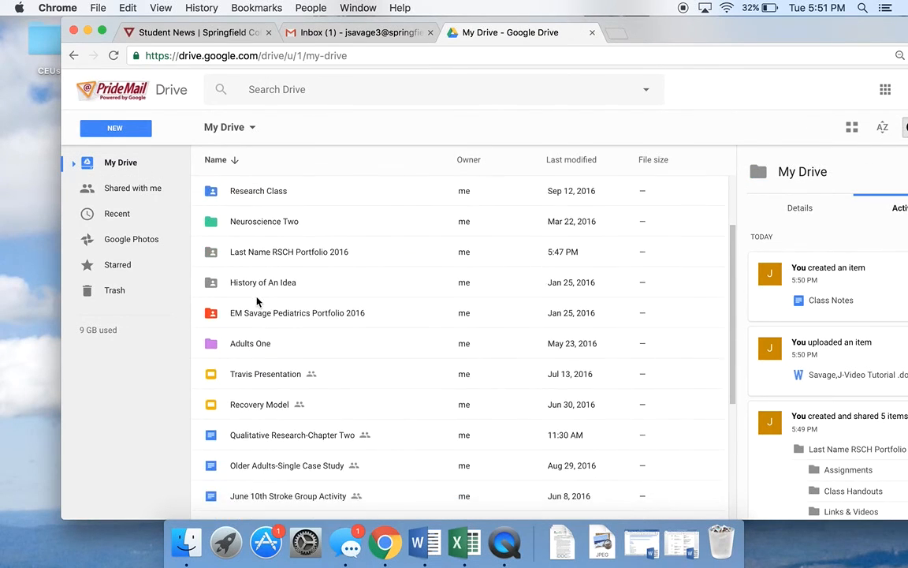
left_click(267, 320)
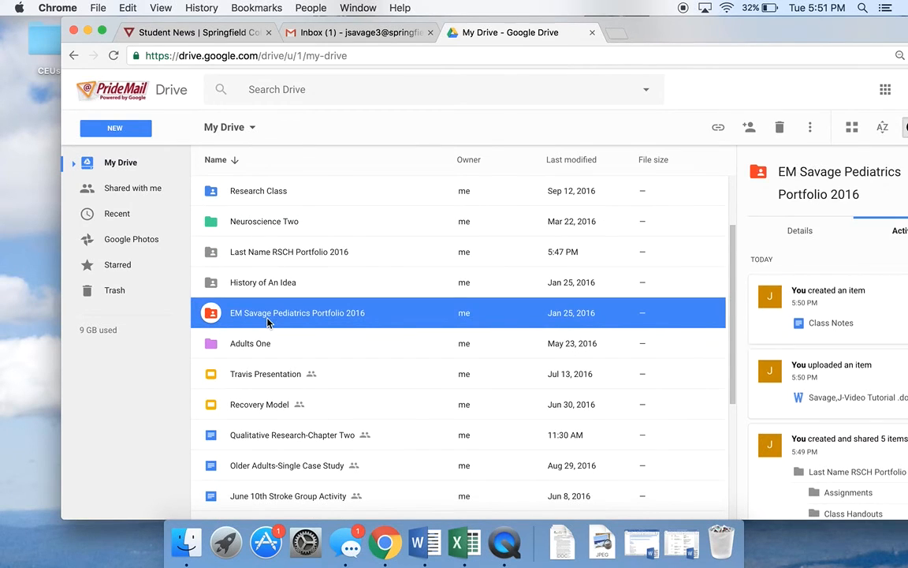
double_click(268, 319)
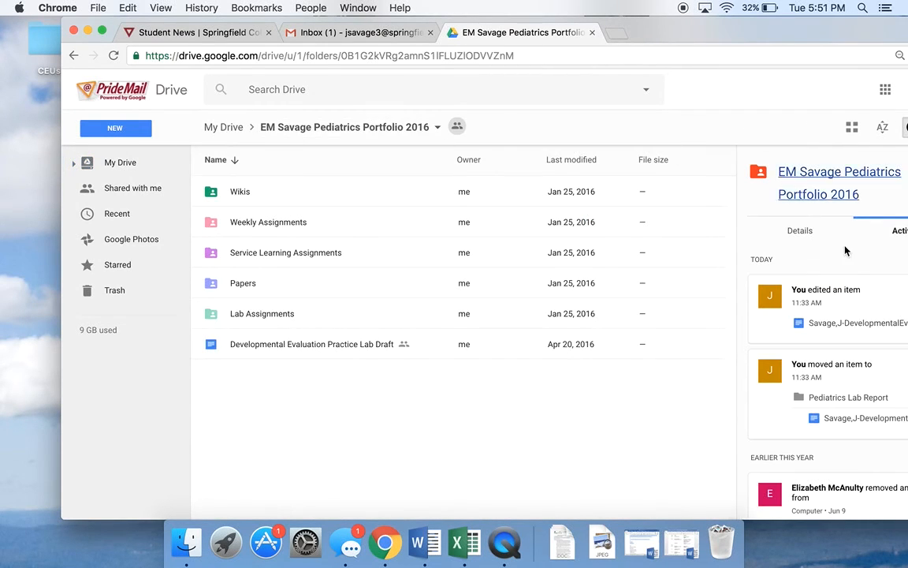
- Open the final case study document from the folder's activity feed
left_click_drag(720, 35, 646, 36)
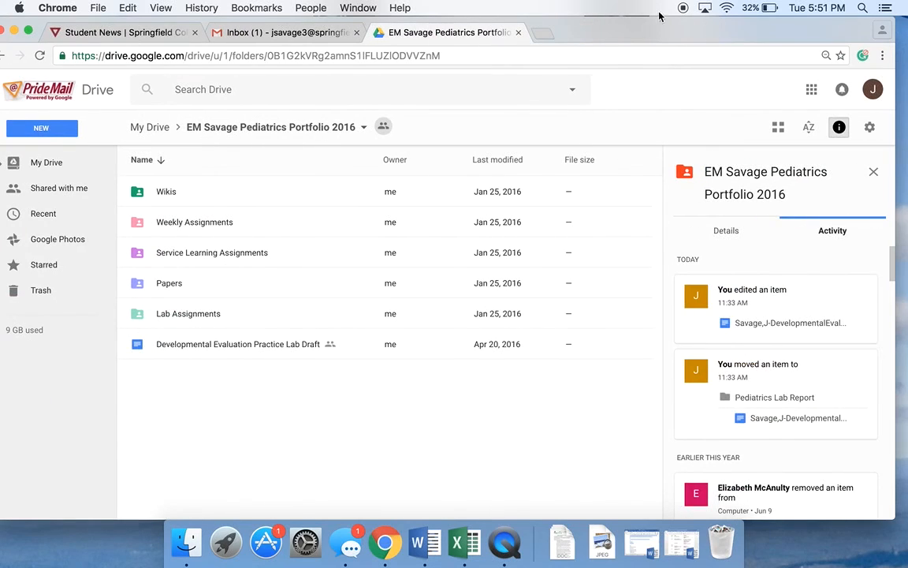
scroll(848, 415, "down", 8)
scroll(848, 415, "up", 1)
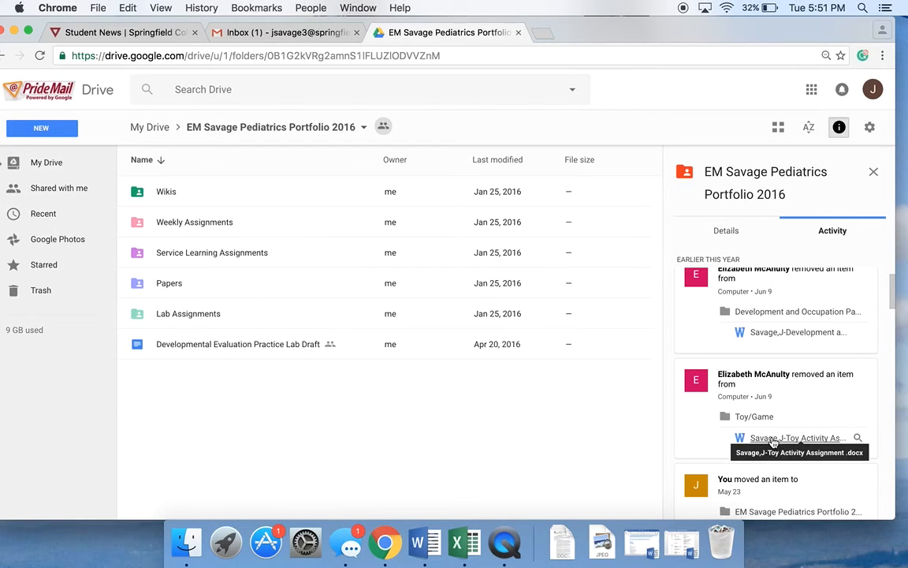
scroll(772, 444, "down", 5)
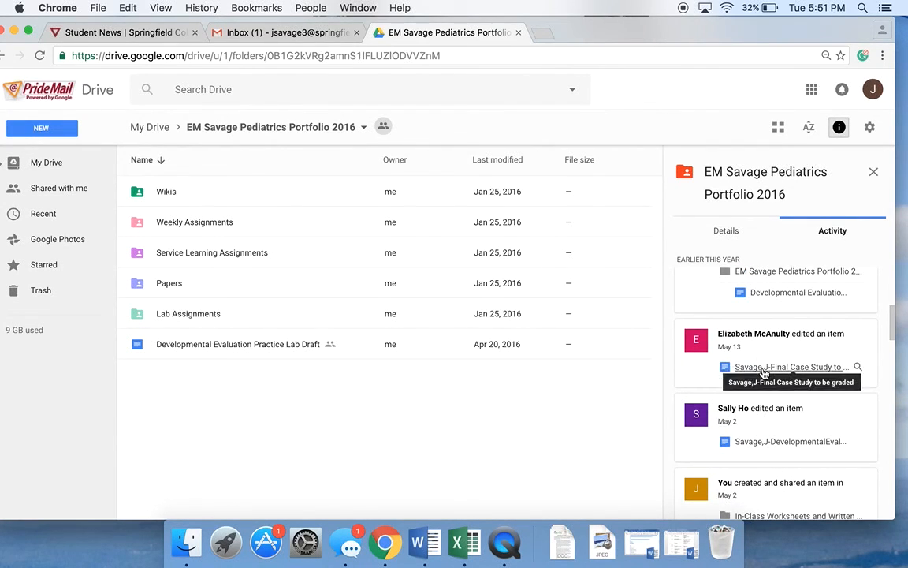
left_click(762, 365)
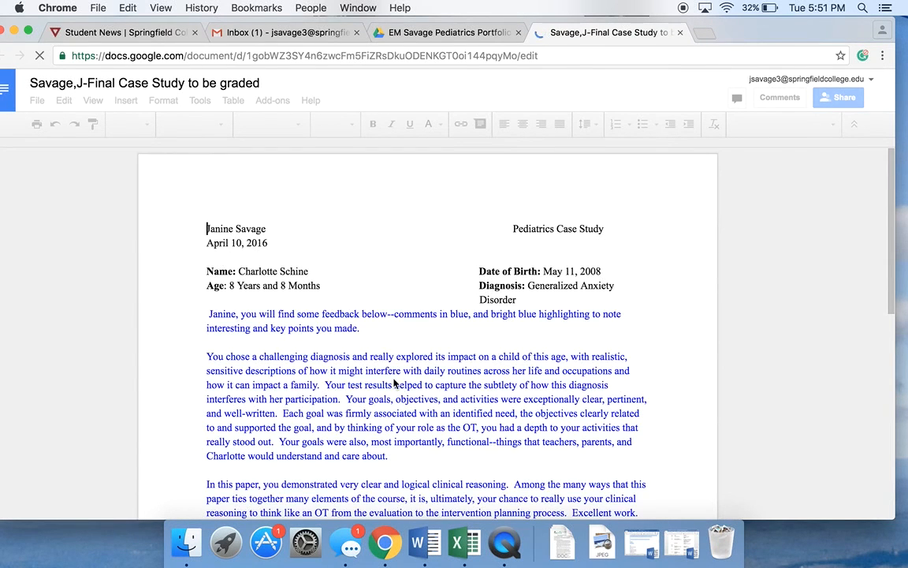
- Scroll through the case study's instructor feedback
scroll(733, 355, "down", 2)
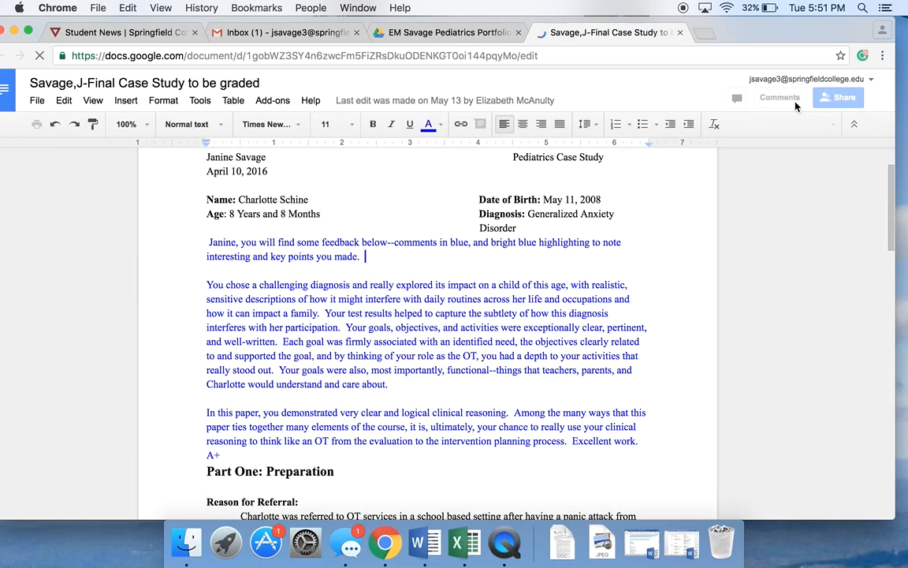
scroll(642, 375, "down", 6)
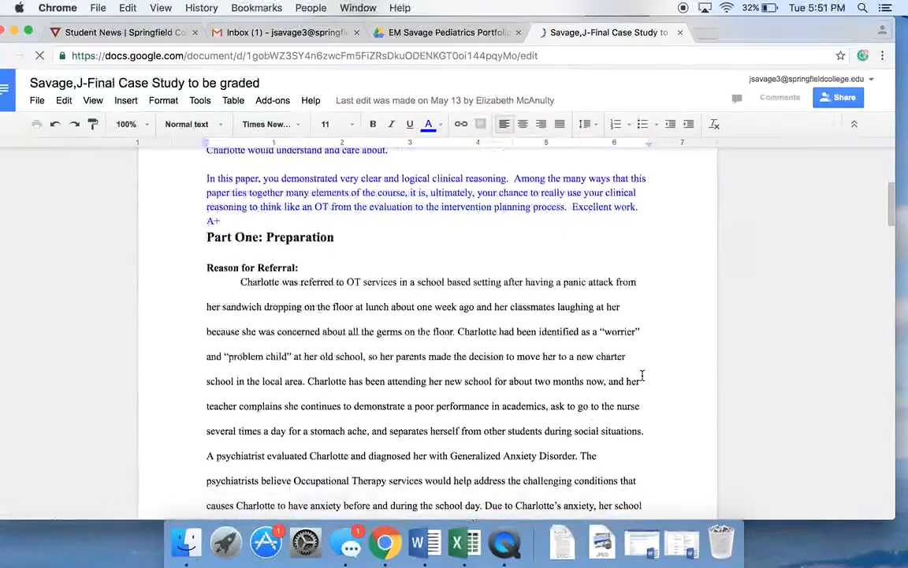
left_click(757, 329)
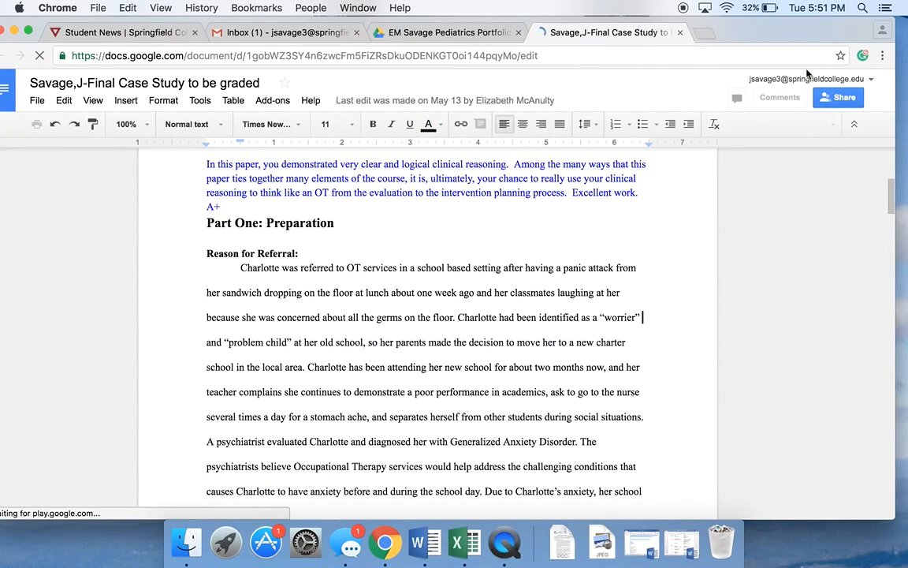
- Add a comment reading "Great Job!" on the word "and" in the case study's referral paragraph
scroll(634, 265, "down", 3)
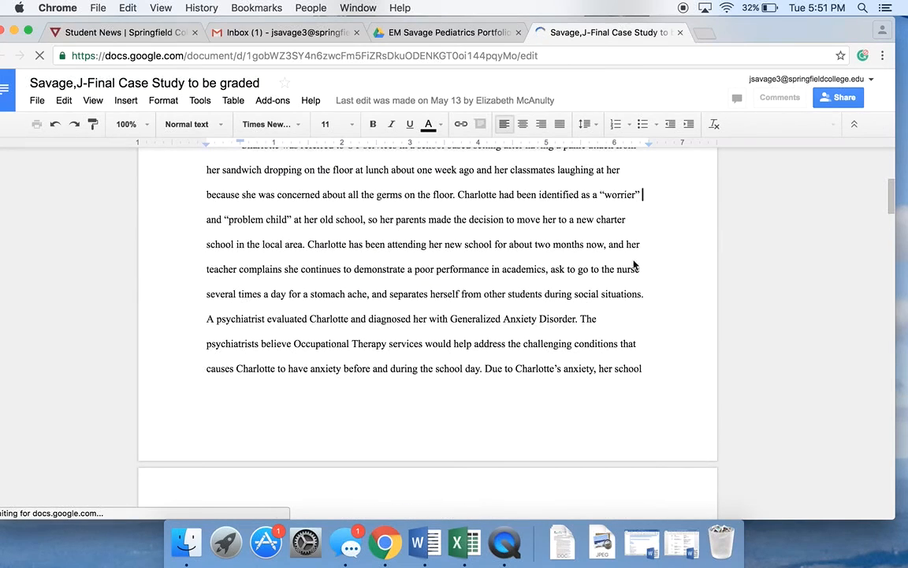
left_click(775, 98)
left_click(832, 138)
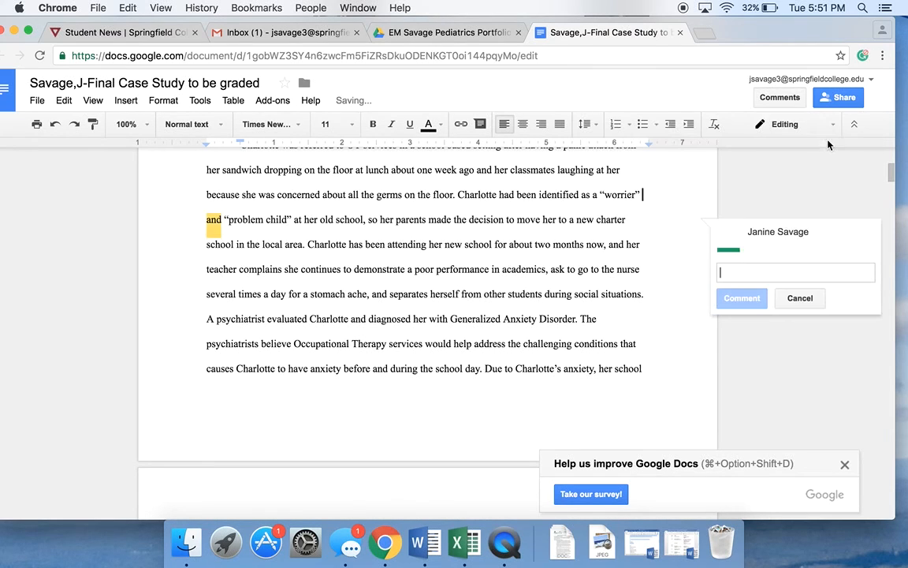
type("Great Job!")
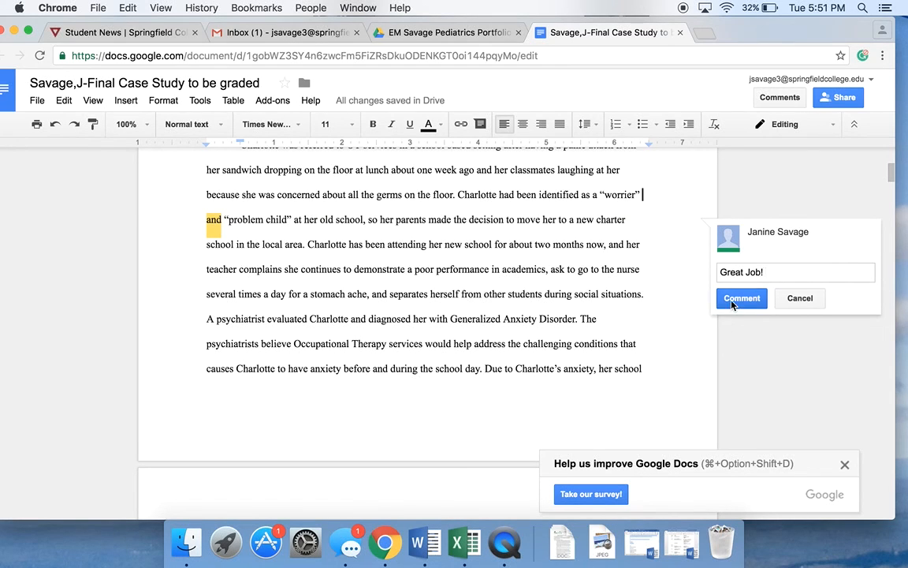
left_click(741, 298)
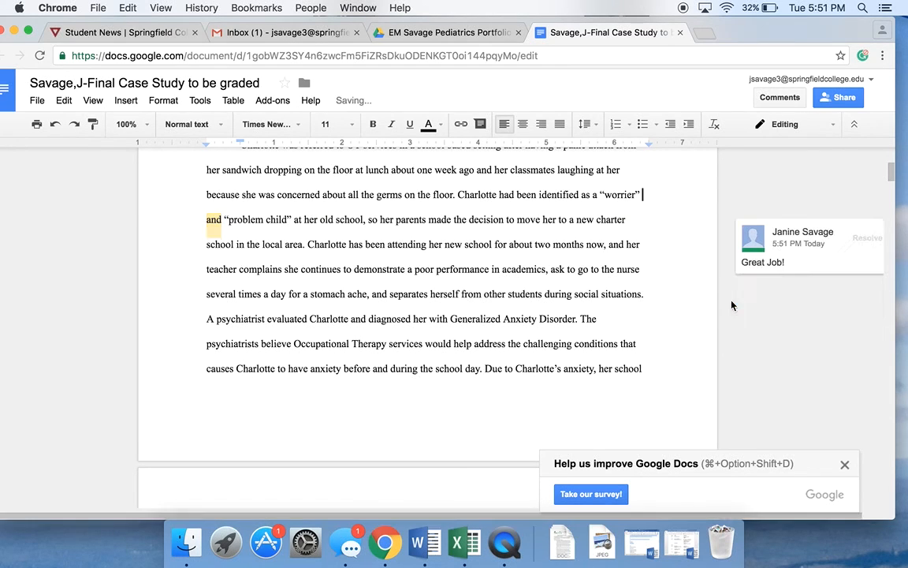
- Close the case study document to return to the Pediatrics portfolio folder
scroll(772, 262, "up", 5)
scroll(773, 262, "down", 1)
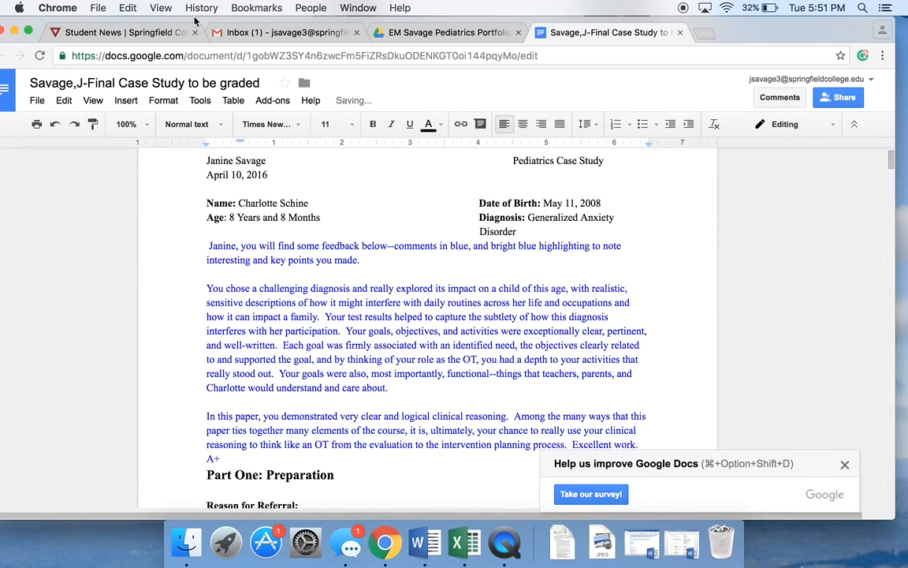
left_click(679, 32)
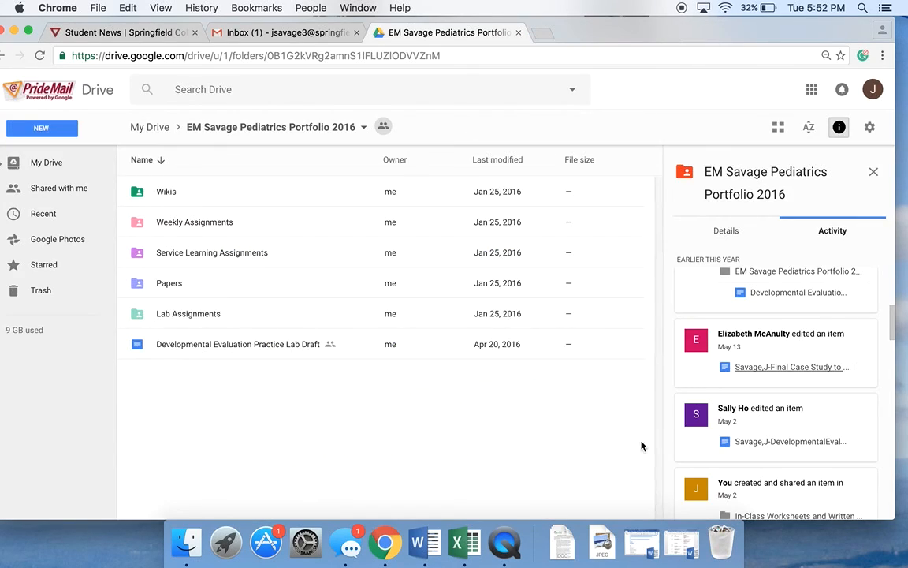
- Go back to My Drive and open the Last Name RSCH Portfolio 2016 folder
scroll(749, 410, "down", 2)
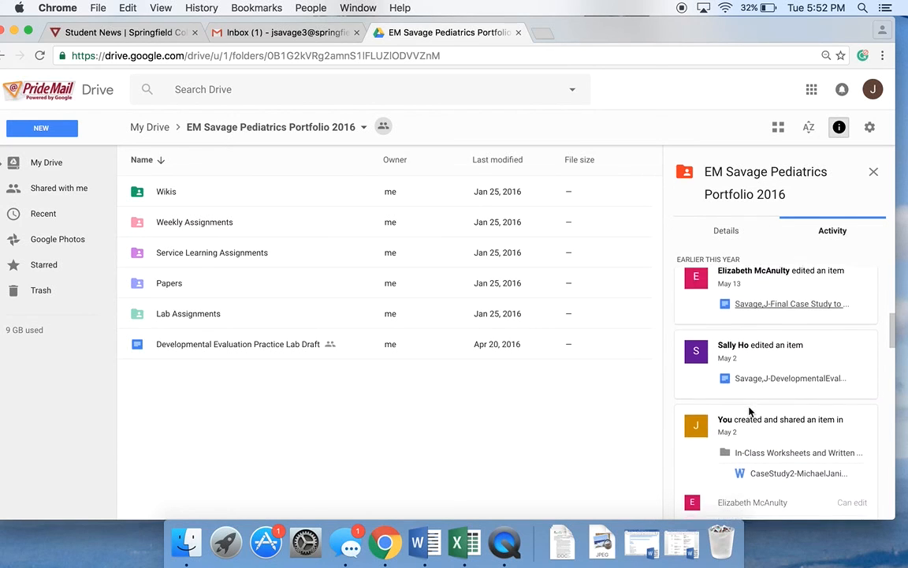
scroll(788, 367, "down", 2)
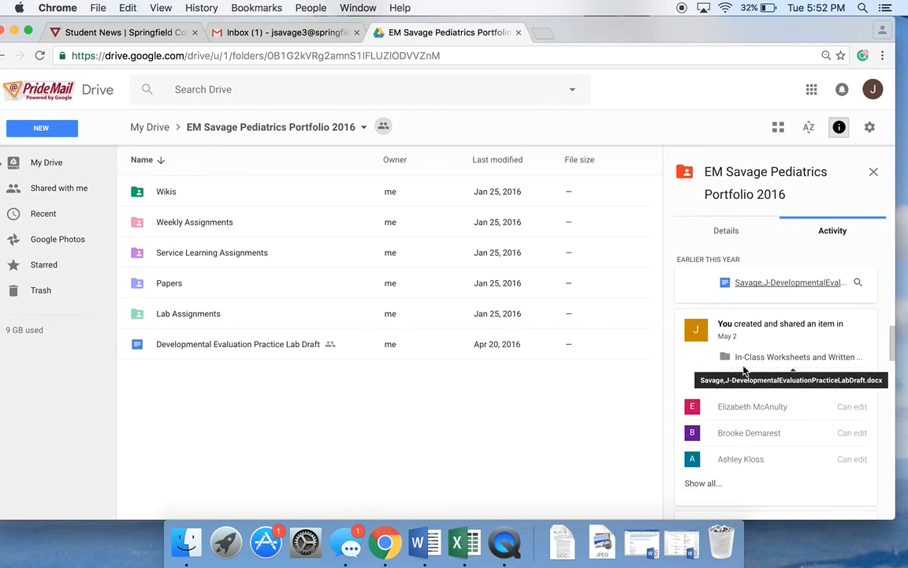
scroll(788, 368, "up", 2)
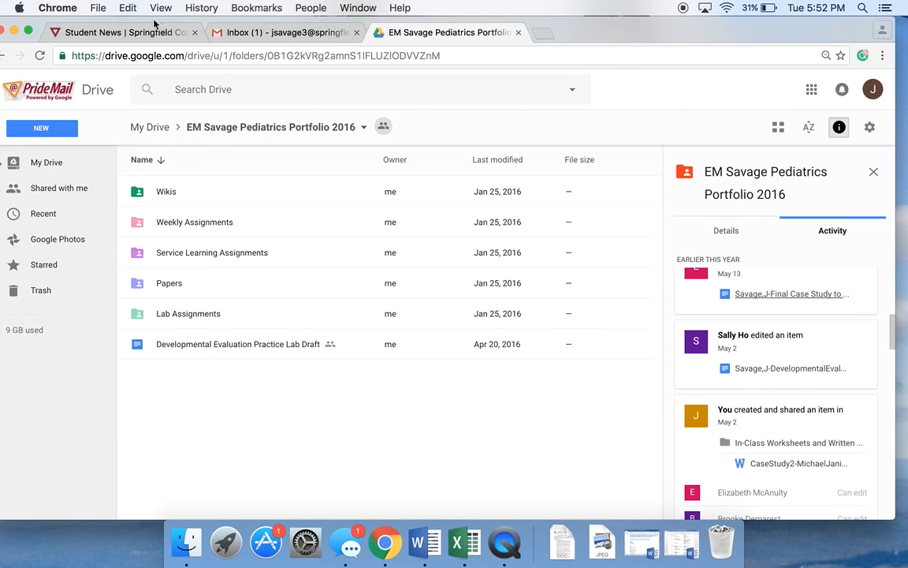
left_click_drag(126, 24, 158, 23)
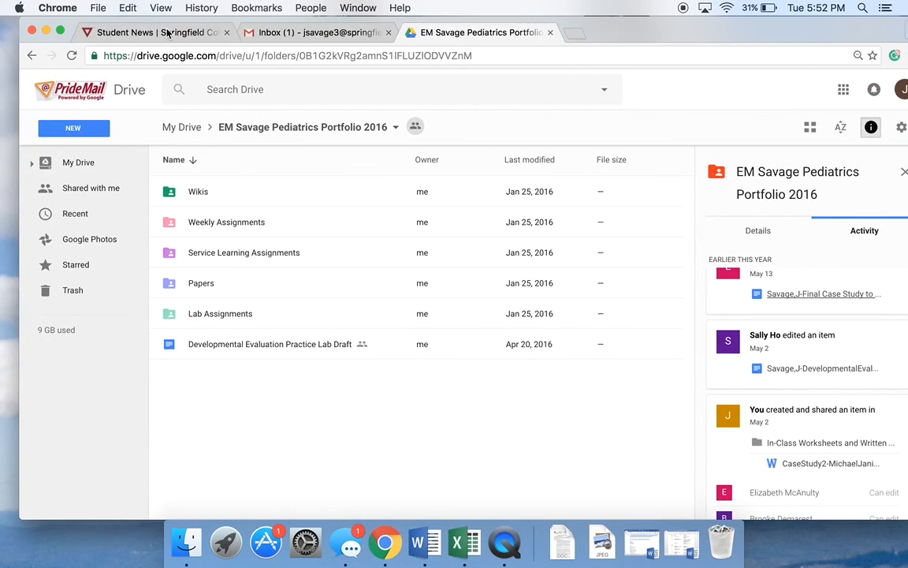
left_click(79, 161)
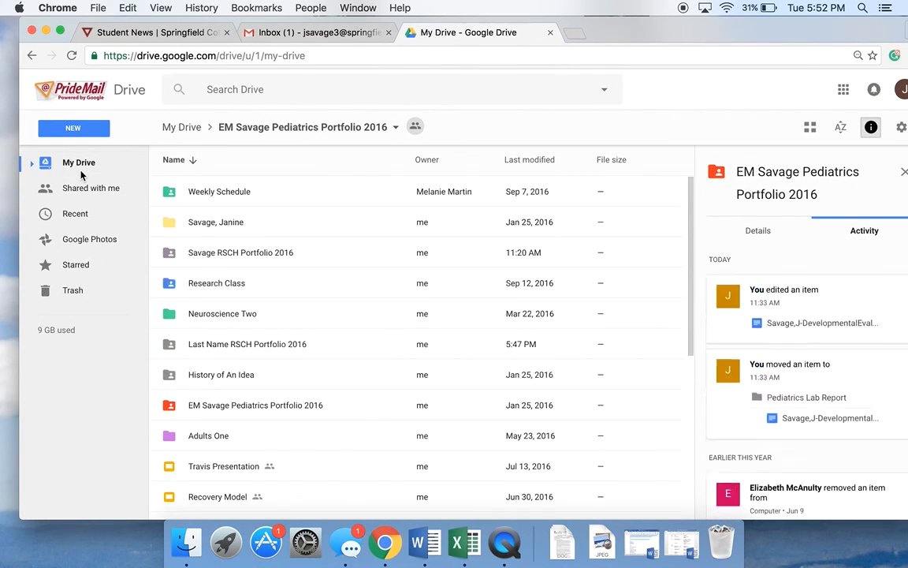
scroll(389, 416, "down", 2)
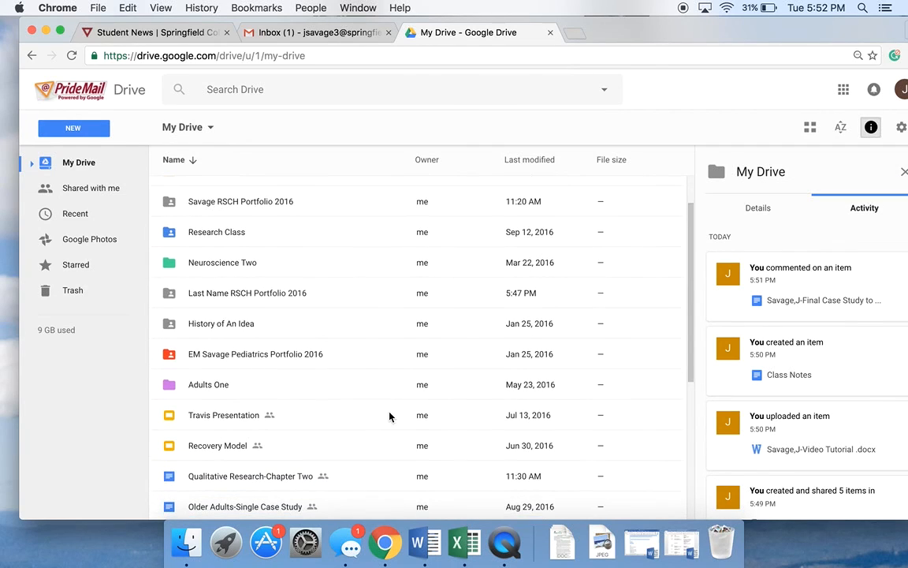
left_click(253, 296)
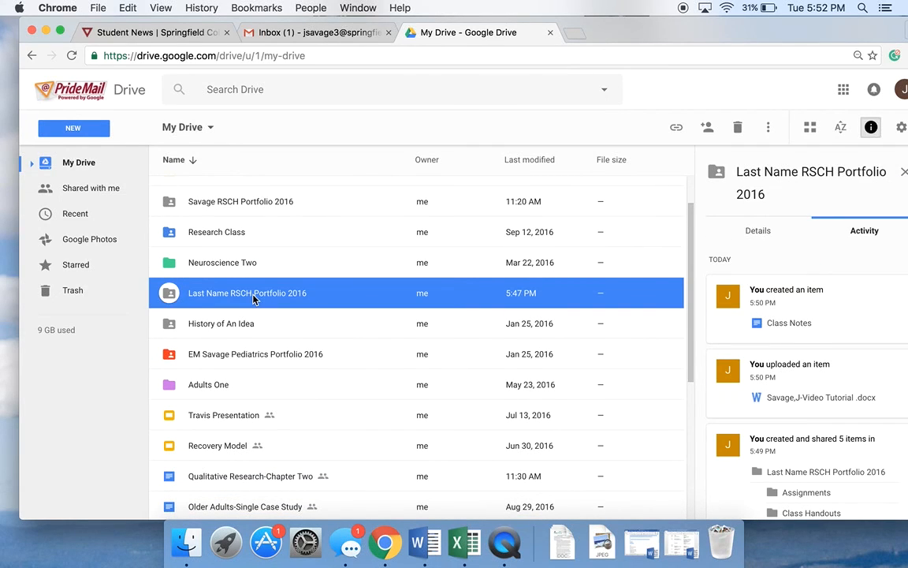
double_click(253, 297)
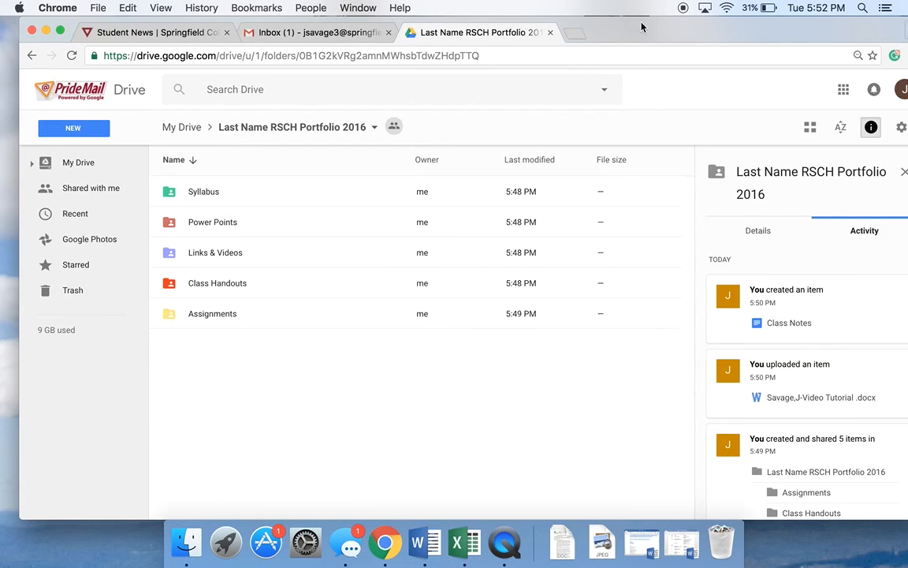
- Move the browser window aside to reveal the desktop files
left_click_drag(642, 27, 180, 5)
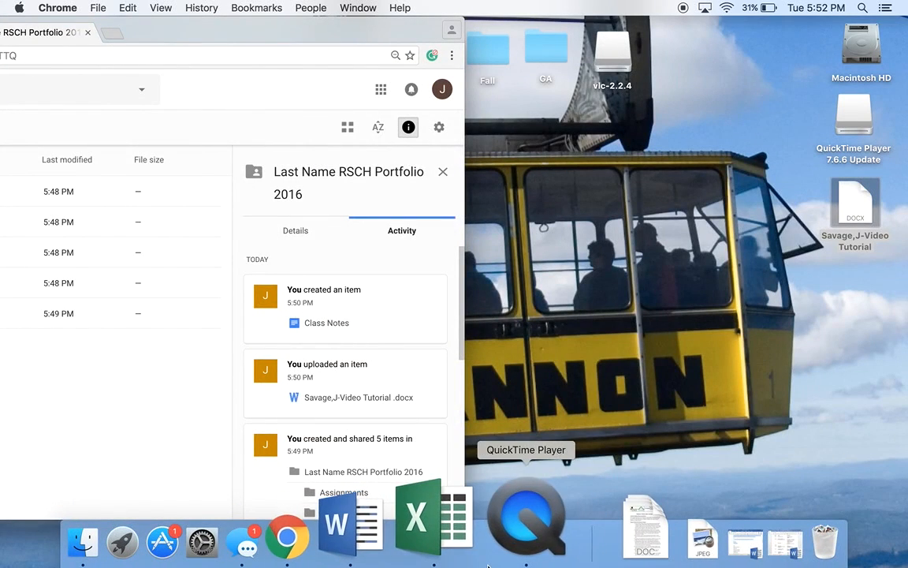